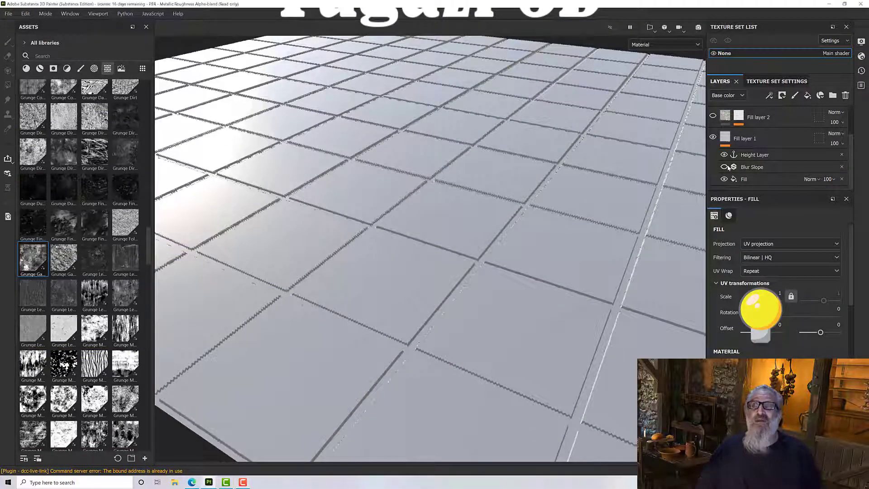
# Step: Turn on the visibility of the Blur Slope filter, Fill layer 2 and Fill layer 2 copy 1
pyautogui.click(727, 167)
pyautogui.keyDown('alt'); pyautogui.moveTo(530, 230); pyautogui.dragTo(620, 185); pyautogui.keyUp('alt')
pyautogui.keyDown('alt'); pyautogui.moveTo(703, 137); pyautogui.dragTo(705, 134); pyautogui.keyUp('alt')
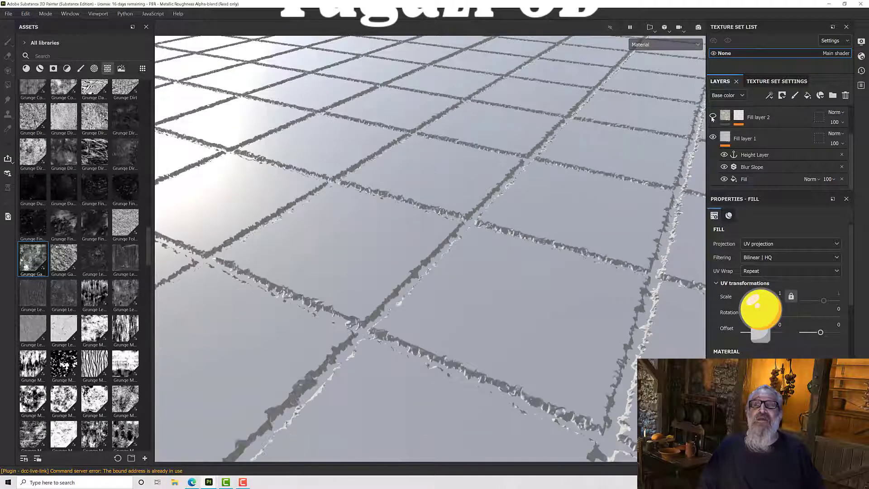
pyautogui.click(713, 117)
pyautogui.hotkey('ctrl', 'd')
pyautogui.click(808, 95)
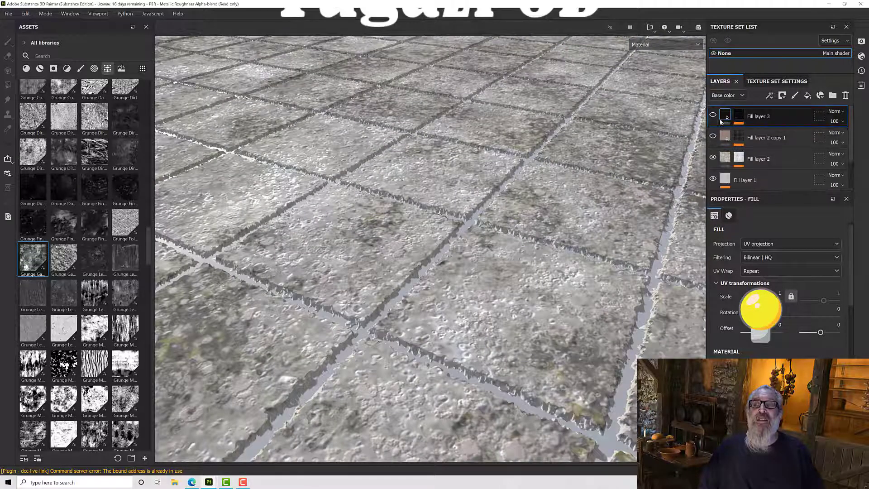
pyautogui.click(713, 137)
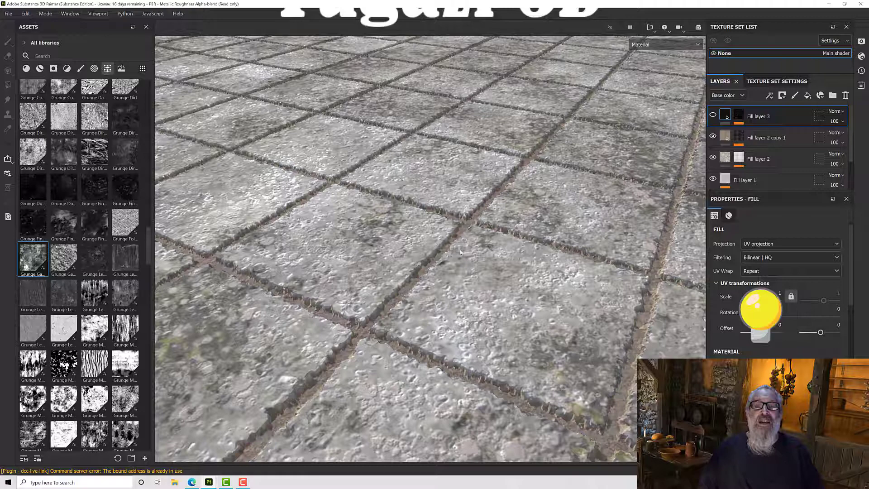
pyautogui.keyDown('alt'); pyautogui.moveTo(460, 252); pyautogui.dragTo(477, 262); pyautogui.keyUp('alt')
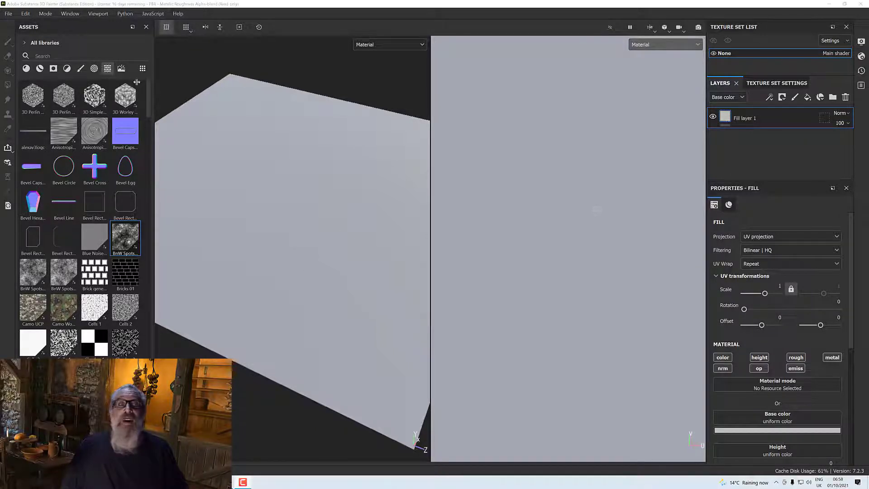
# Step: Add a fill effect to Fill layer 1 and switch off its color, normal, opacity, emissive and roughness channels
pyautogui.click(54, 56)
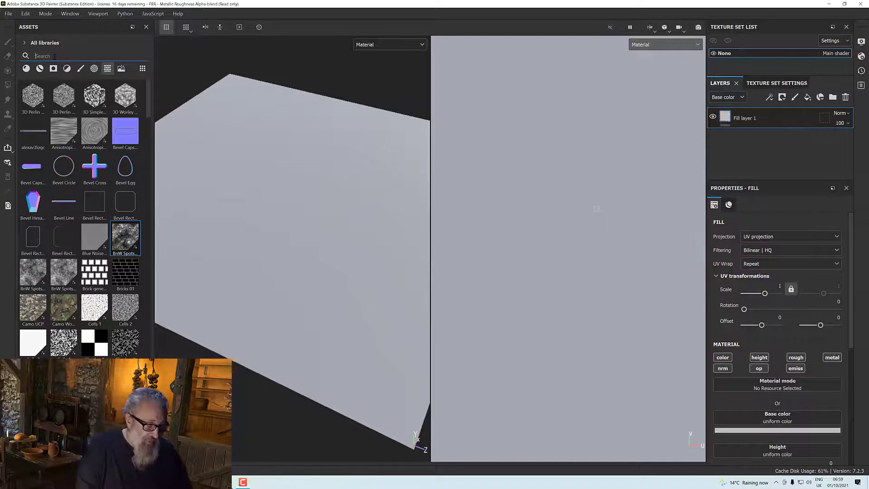
pyautogui.write('5')
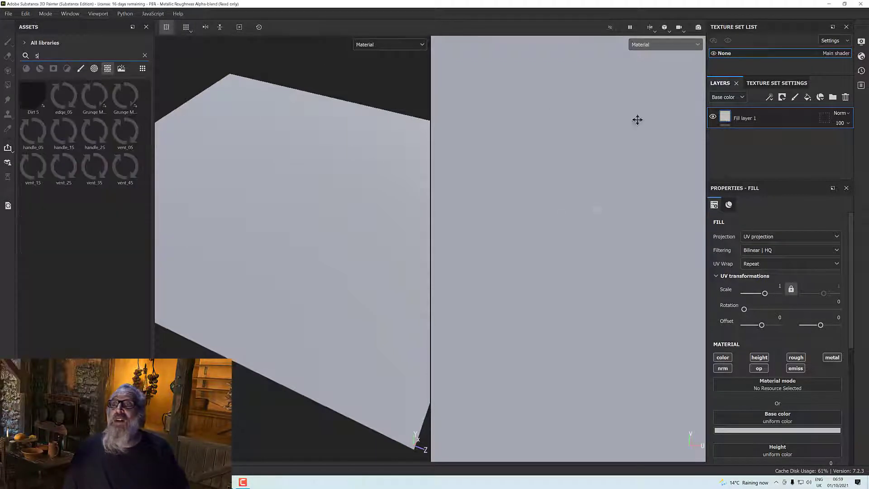
pyautogui.rightClick(725, 122)
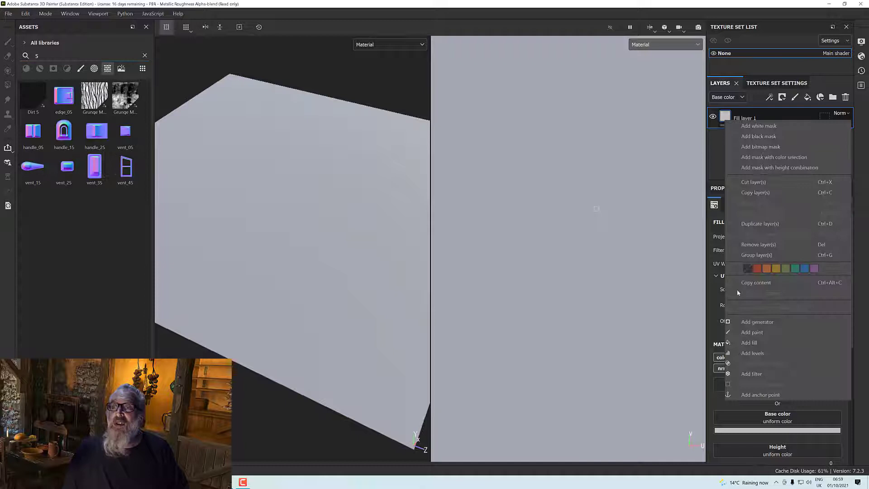
pyautogui.click(750, 342)
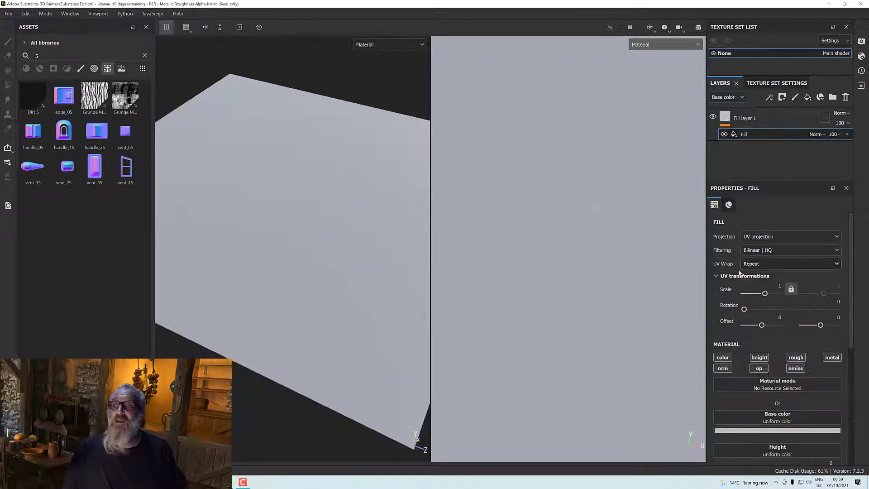
pyautogui.click(725, 358)
pyautogui.click(724, 369)
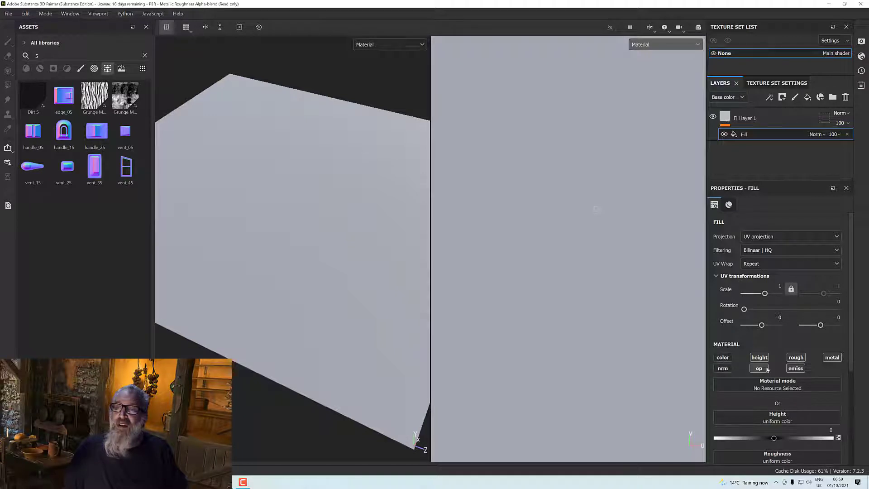
pyautogui.click(759, 368)
pyautogui.click(796, 368)
pyautogui.click(796, 357)
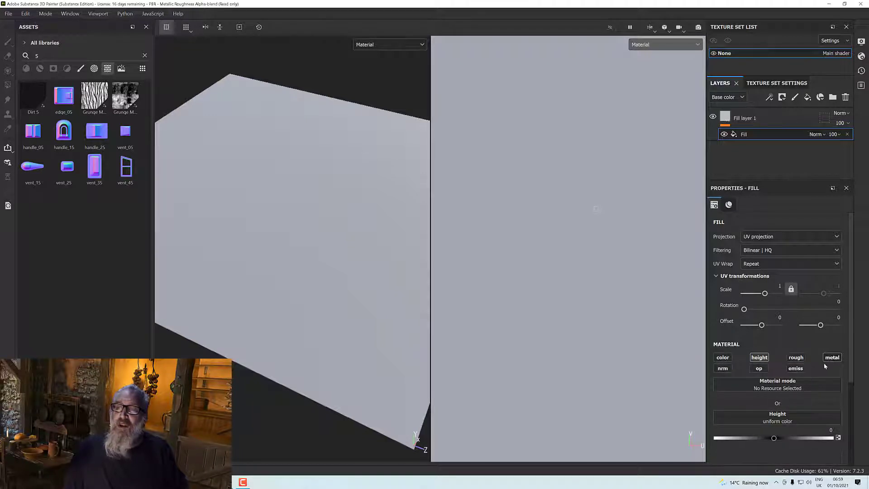
# Step: Search the assets for "tile" and assign the Tile Generator texture to the fill's height channel
pyautogui.doubleClick(38, 56)
pyautogui.write('til')
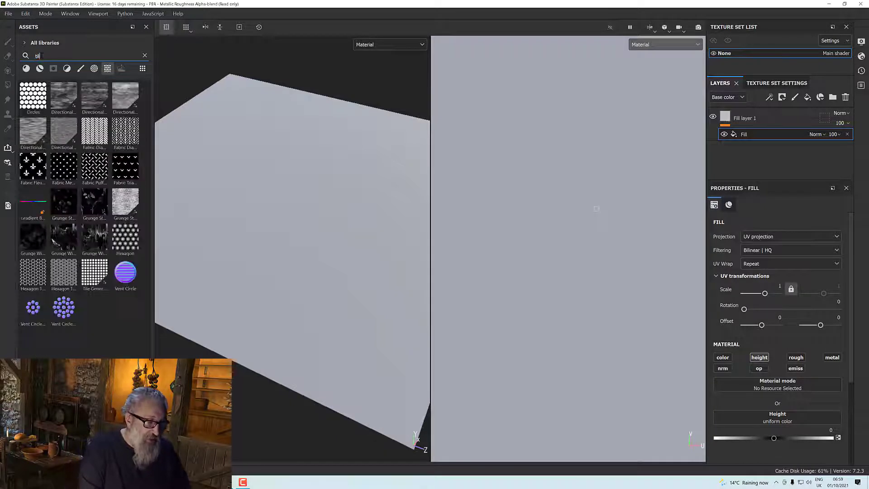
pyautogui.write('e')
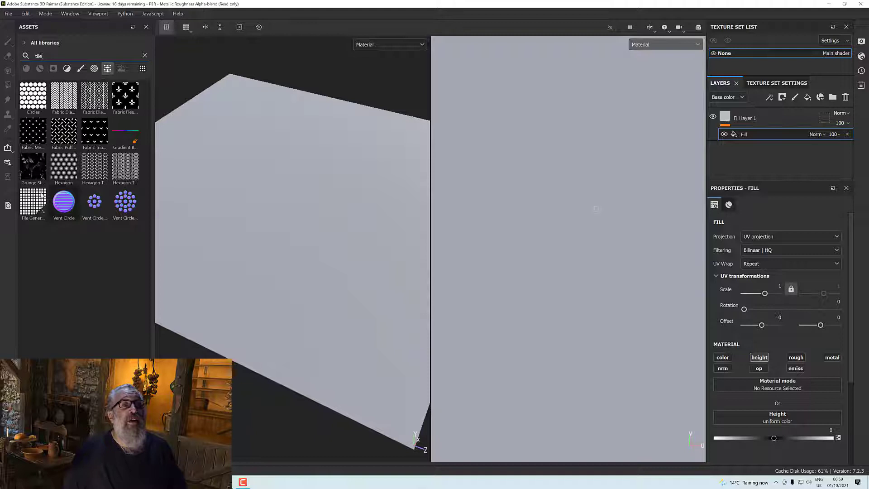
pyautogui.moveTo(32, 201); pyautogui.dragTo(749, 421)
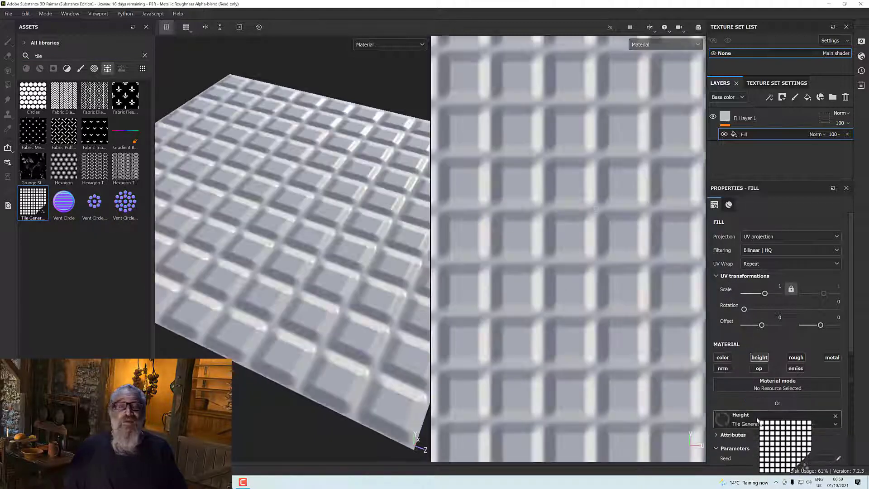
# Step: Change the Tile Generator's pattern type to Square
pyautogui.keyDown('alt'); pyautogui.moveTo(403, 270); pyautogui.dragTo(382, 278); pyautogui.keyUp('alt')
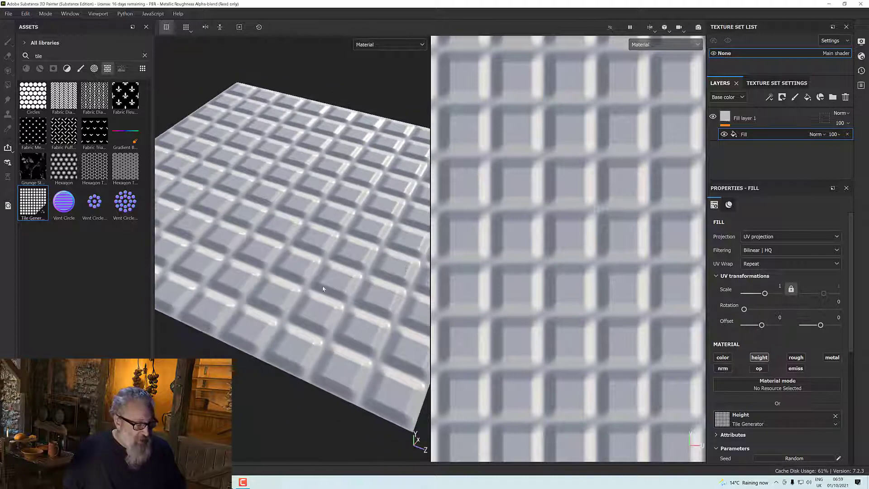
pyautogui.keyDown('alt'); pyautogui.moveTo(323, 288); pyautogui.dragTo(302, 260); pyautogui.keyUp('alt')
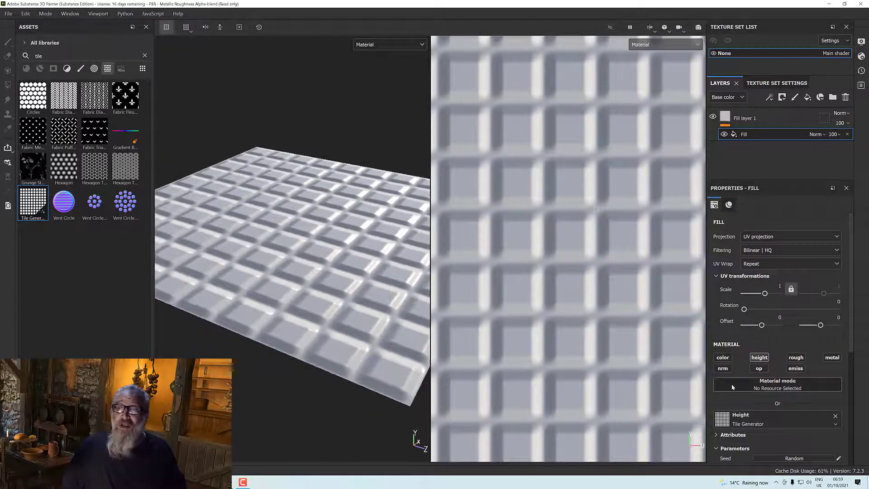
pyautogui.scroll(-2, 734, 395)
pyautogui.scroll(-2, 734, 395)
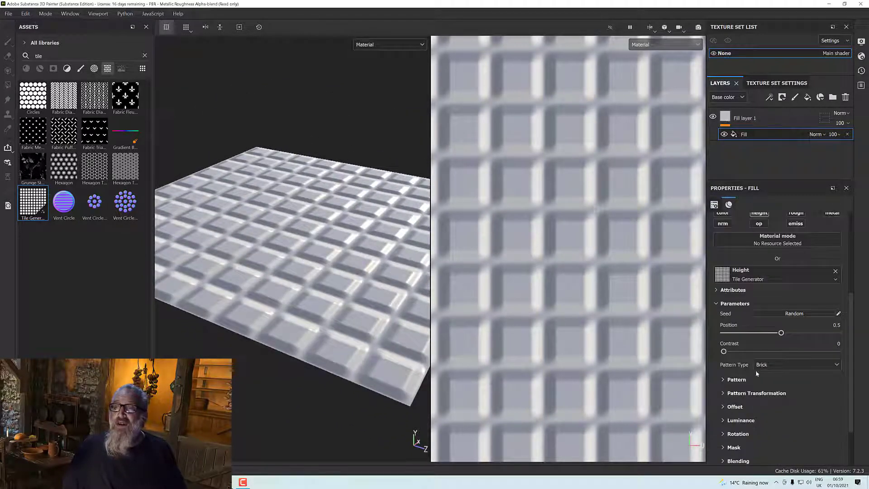
pyautogui.click(759, 365)
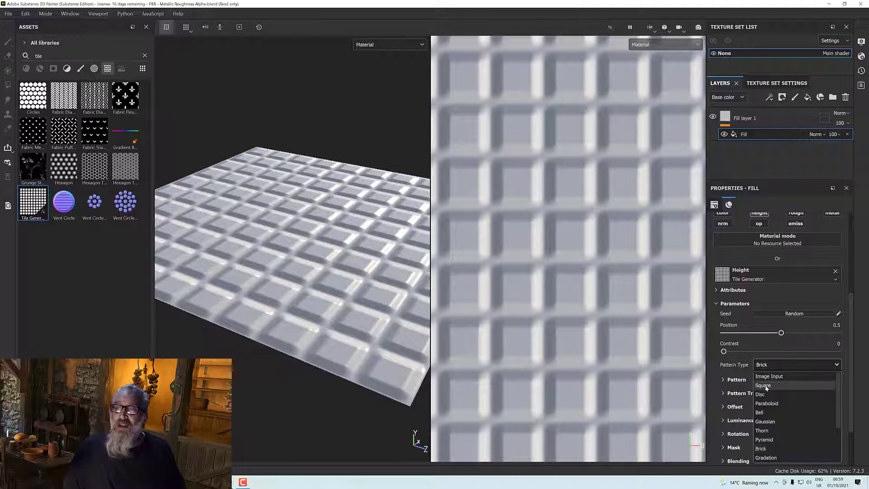
pyautogui.click(765, 385)
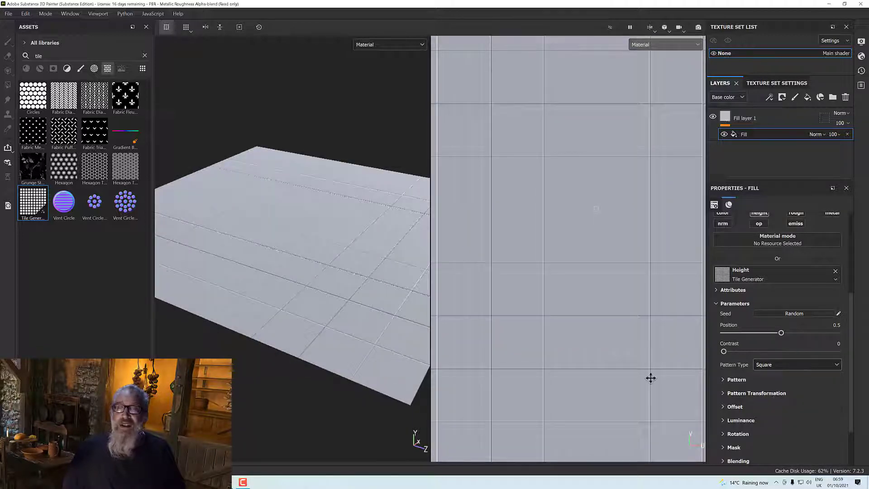
# Step: Set the Tile Generator's pattern scale to 0.95 in its pattern transformation parameters
pyautogui.scroll(6, 324, 328)
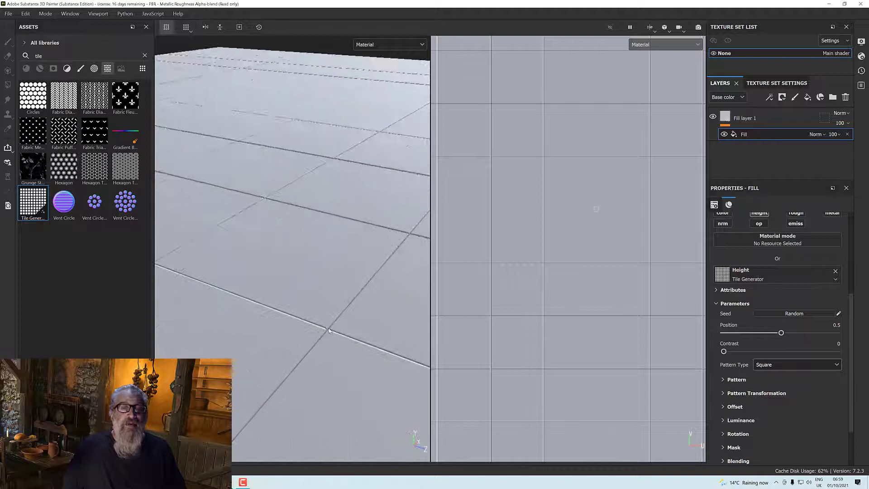
pyautogui.scroll(3, 329, 333)
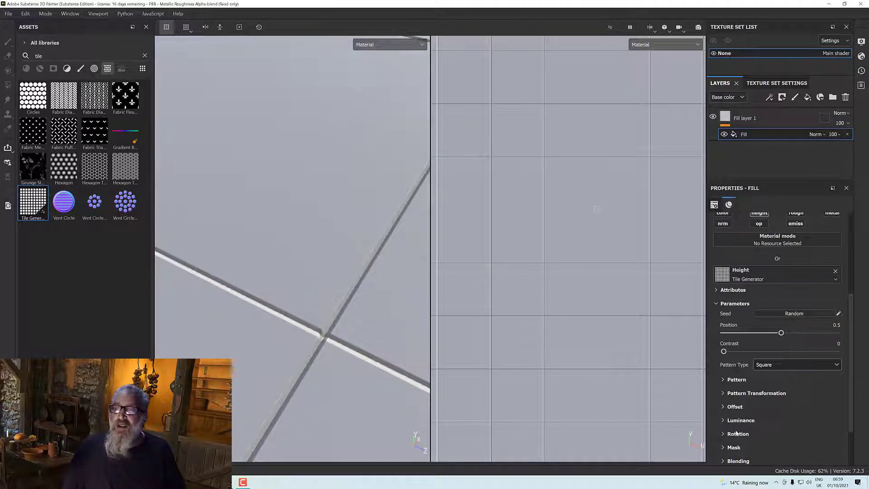
pyautogui.click(723, 393)
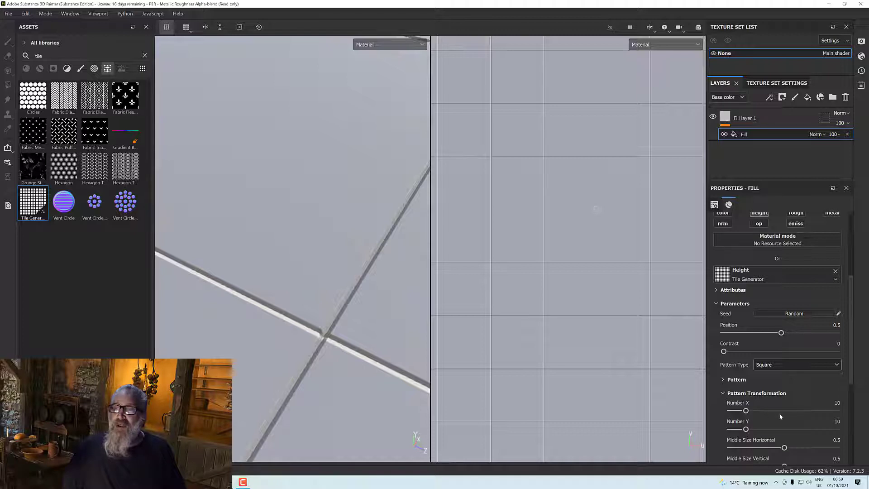
pyautogui.scroll(-2, 780, 417)
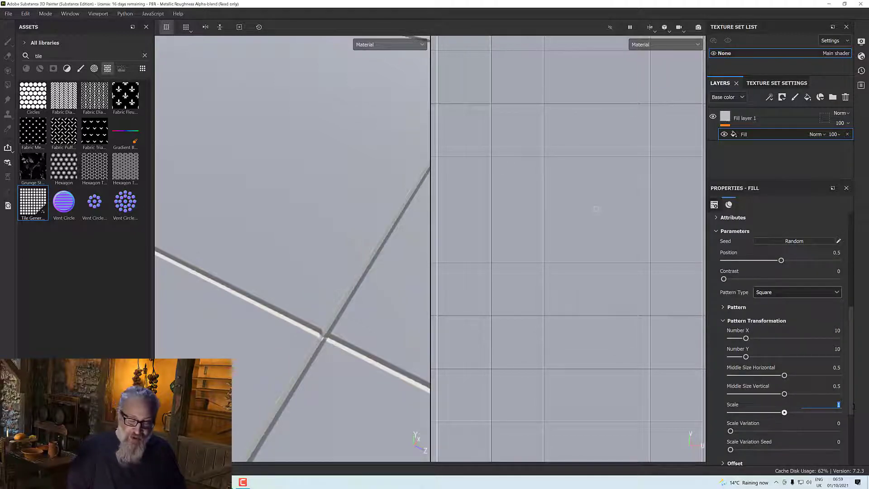
pyautogui.press('Return')
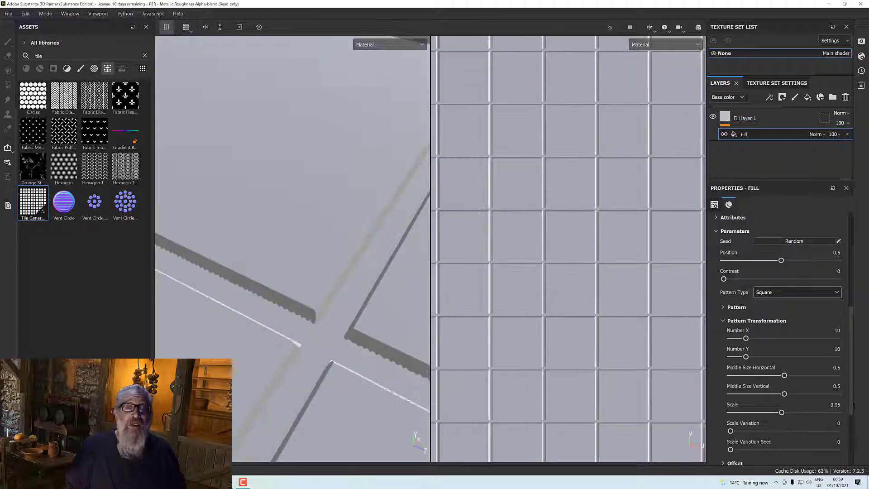
# Step: Add a filter to Fill layer 1, search the filters for "blur" and load Blur Slope into it
pyautogui.keyDown('alt'); pyautogui.moveTo(353, 352); pyautogui.dragTo(346, 297); pyautogui.keyUp('alt')
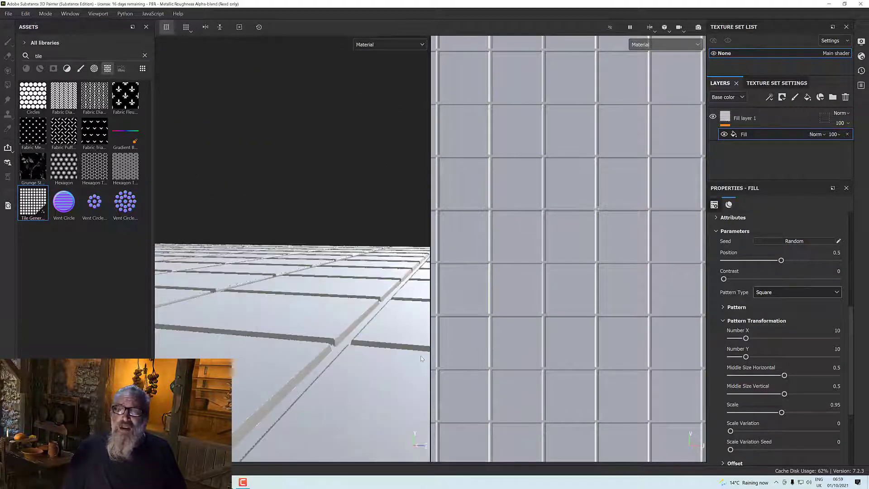
pyautogui.keyDown('alt'); pyautogui.moveTo(419, 367); pyautogui.dragTo(374, 358); pyautogui.keyUp('alt')
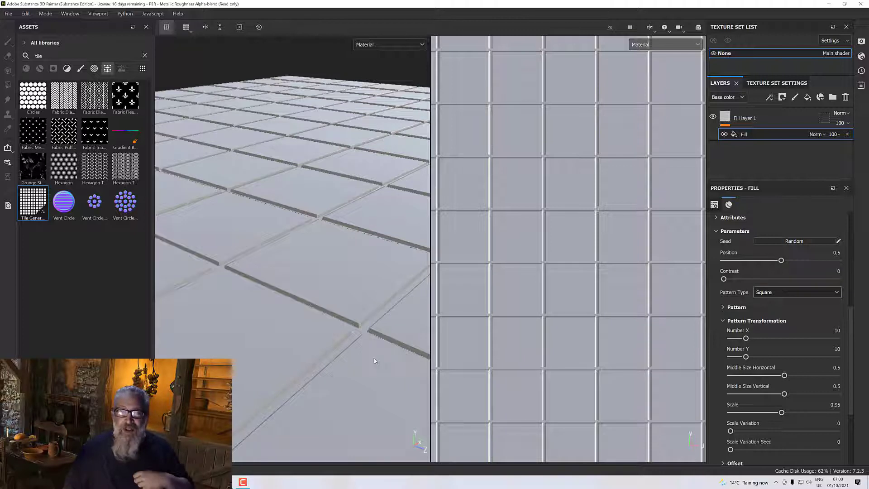
pyautogui.click(726, 120)
pyautogui.rightClick(727, 119)
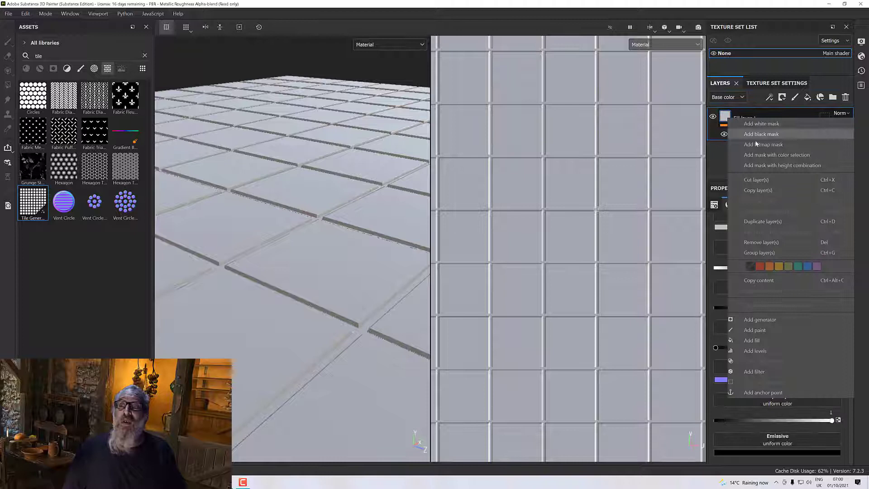
pyautogui.click(765, 373)
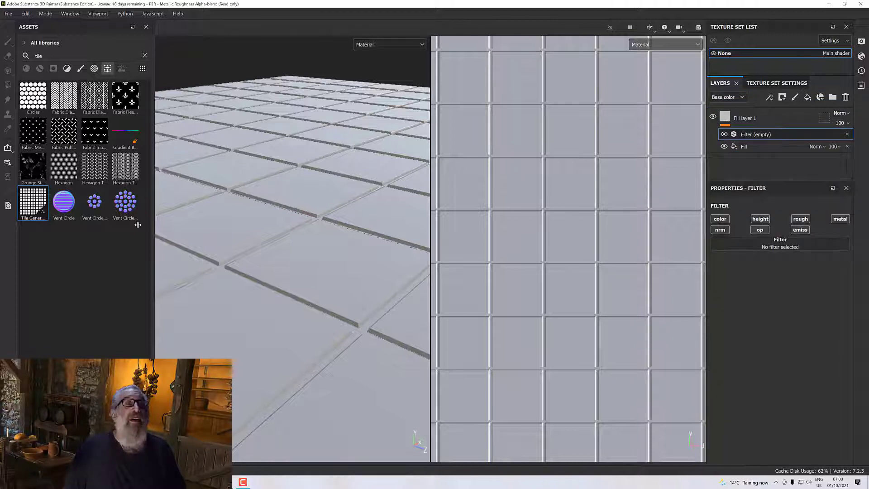
pyautogui.click(66, 69)
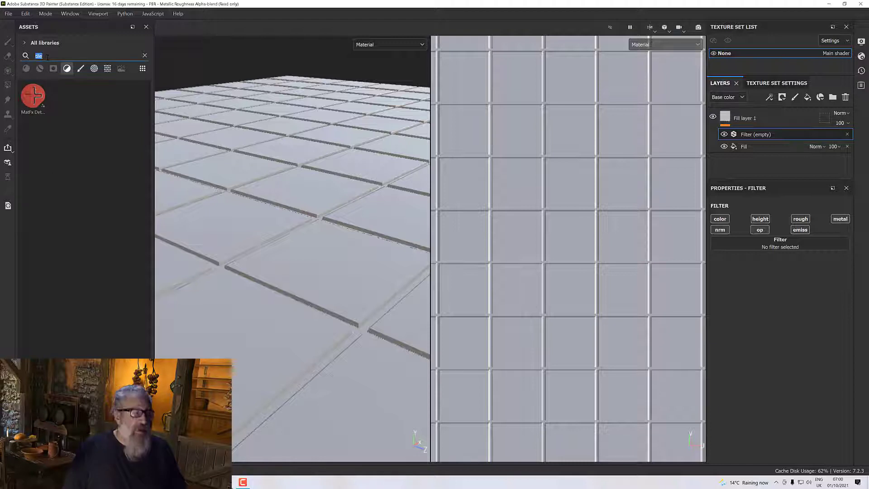
pyautogui.write('blur')
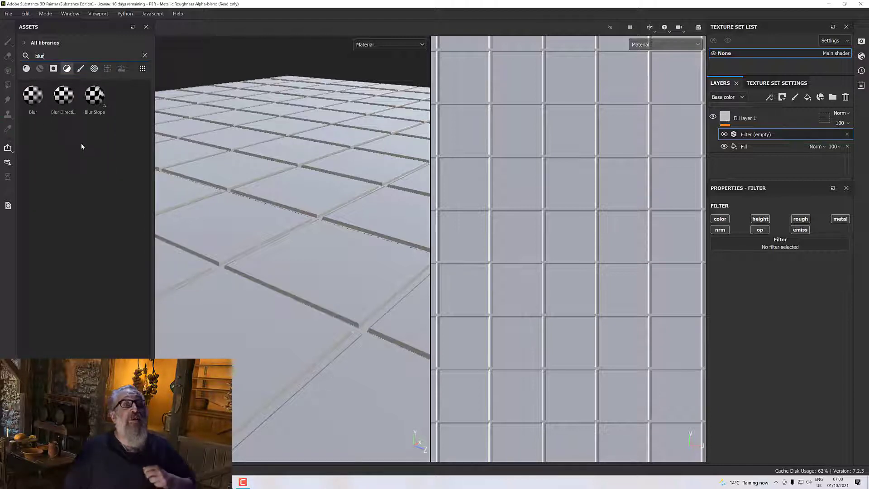
pyautogui.click(95, 104)
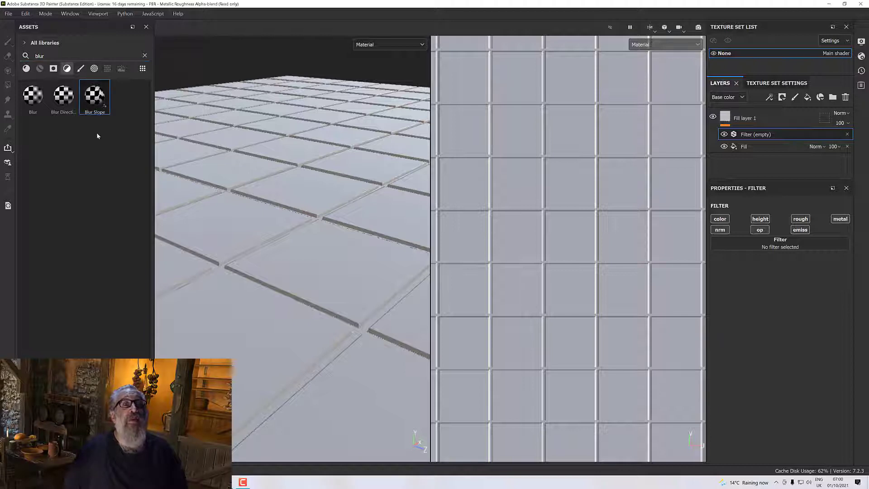
pyautogui.moveTo(91, 97); pyautogui.dragTo(744, 245)
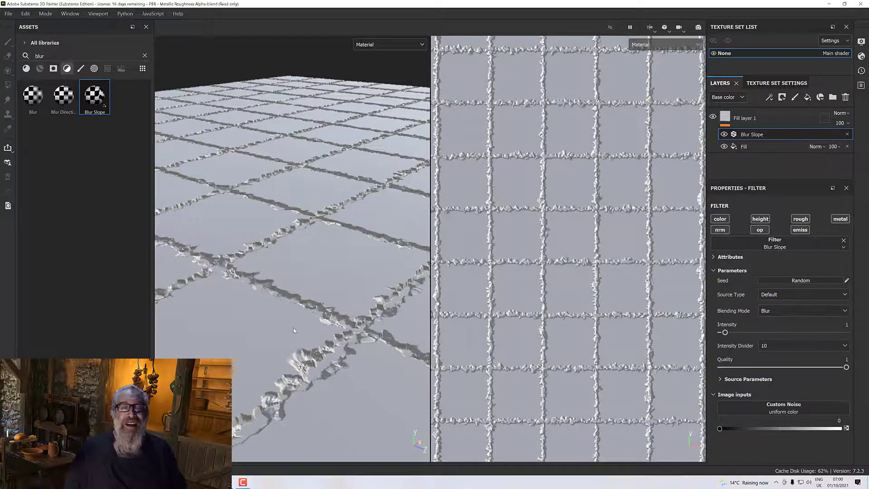
# Step: Reduce the Blur Slope filter's intensity to 0.23
pyautogui.keyDown('alt'); pyautogui.moveTo(293, 328); pyautogui.dragTo(328, 335); pyautogui.keyUp('alt')
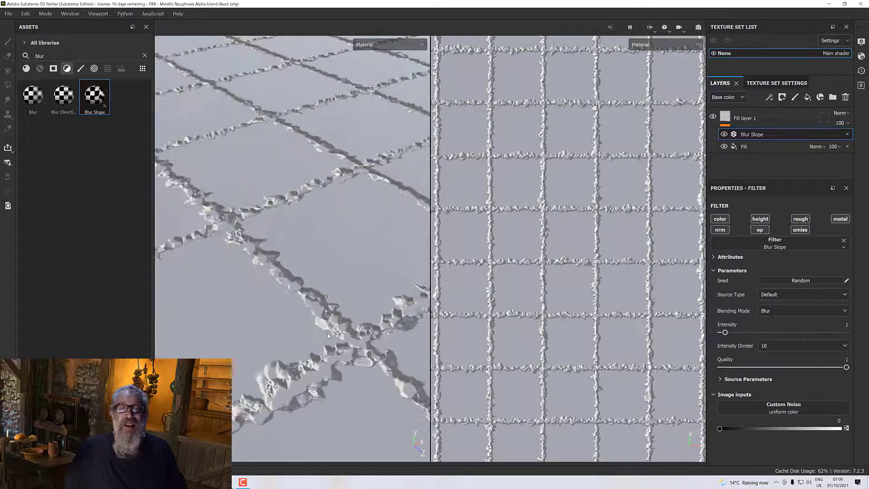
pyautogui.scroll(5, 328, 335)
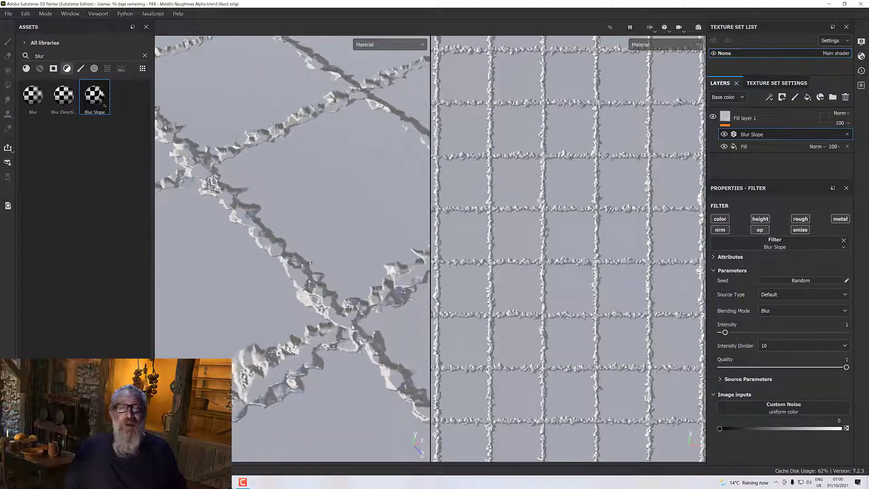
pyautogui.scroll(2, 352, 327)
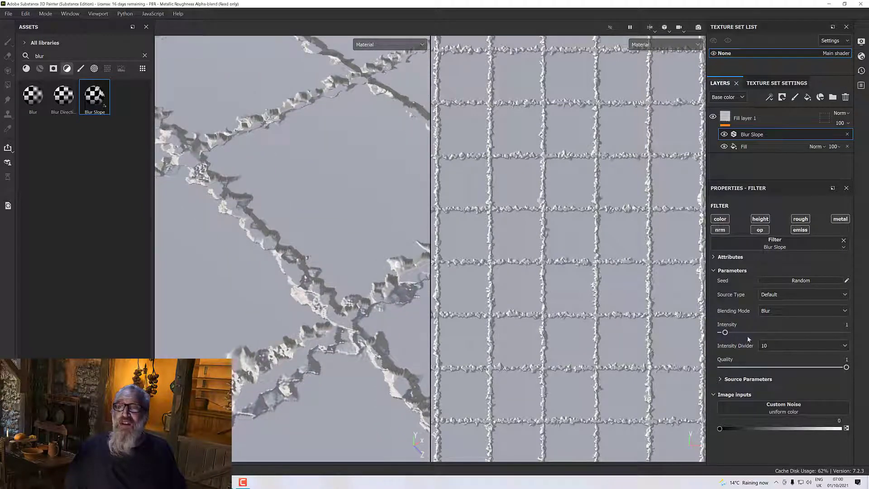
pyautogui.moveTo(734, 333)
pyautogui.mouseDown()
pyautogui.moveTo(749, 333)
pyautogui.moveTo(722, 333)
pyautogui.mouseUp()
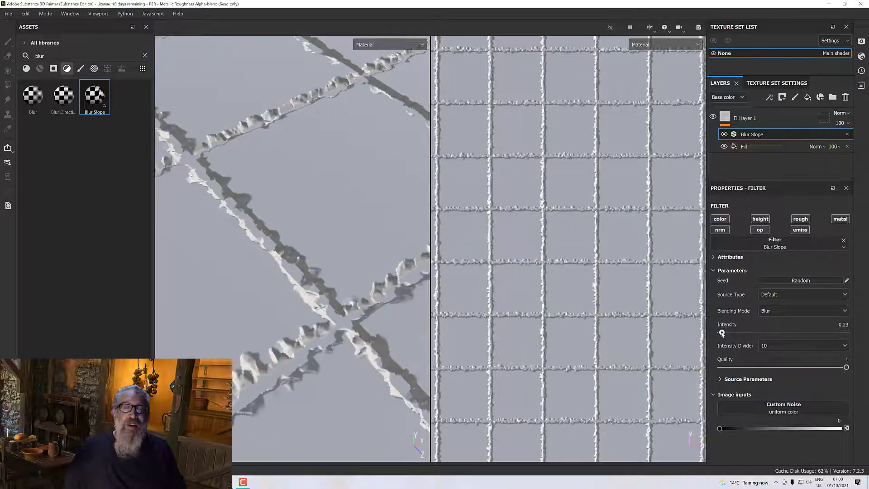
# Step: Try intensity dividers of 1 and 100 on the Blur Slope filter and return the divider to 10
pyautogui.click(770, 346)
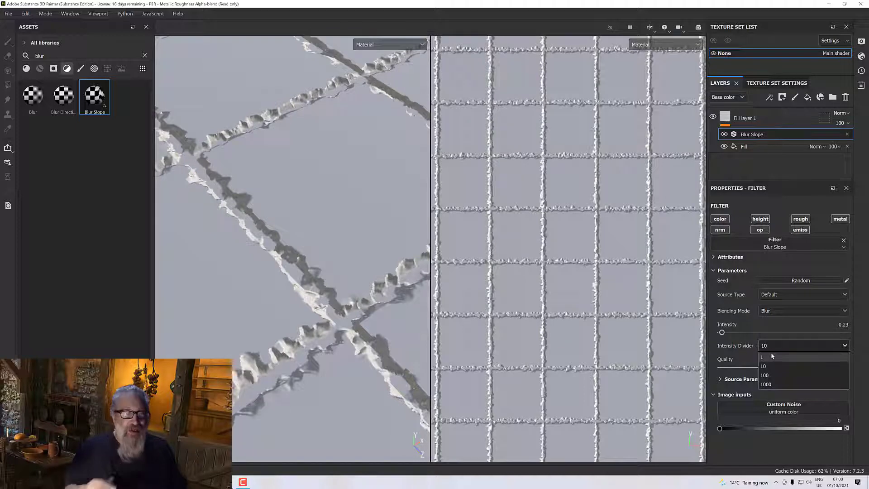
pyautogui.click(772, 356)
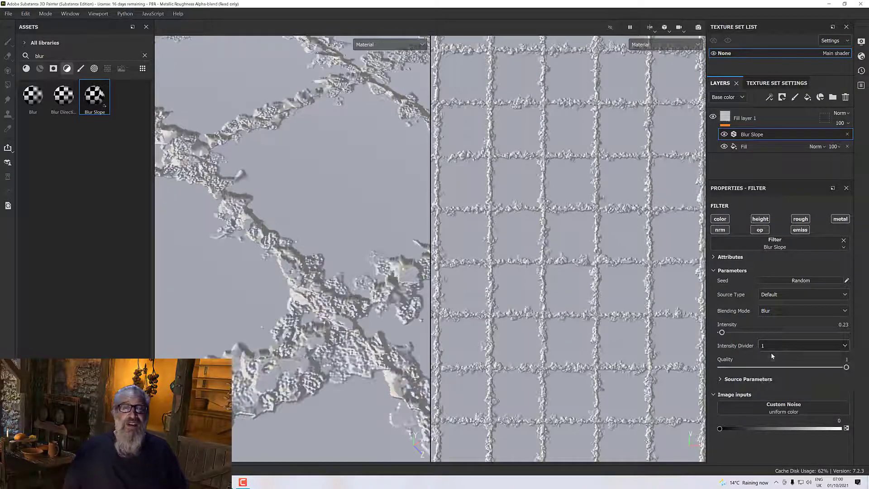
pyautogui.click(768, 346)
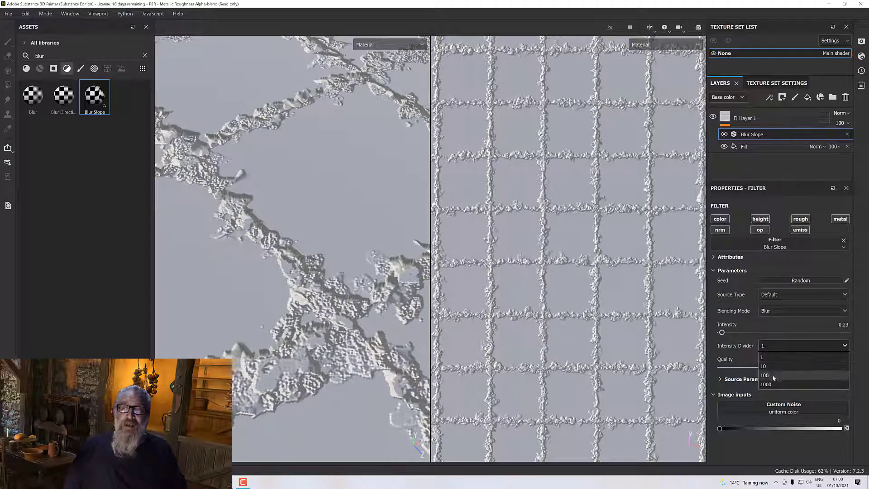
pyautogui.click(773, 377)
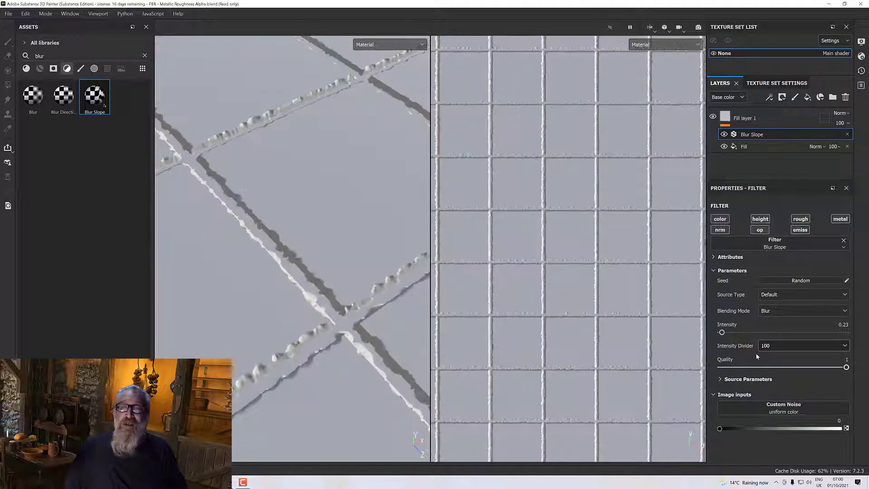
pyautogui.click(769, 346)
pyautogui.click(769, 367)
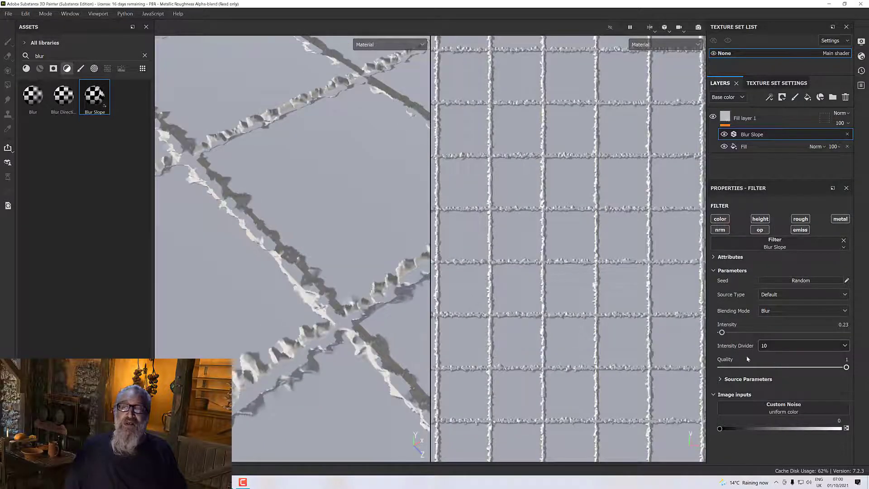
# Step: Set the Blur Slope filter's intensity to 0.1, and return its quality to 1 after trying lower values
pyautogui.keyDown('alt'); pyautogui.moveTo(378, 347); pyautogui.dragTo(361, 323); pyautogui.keyUp('alt')
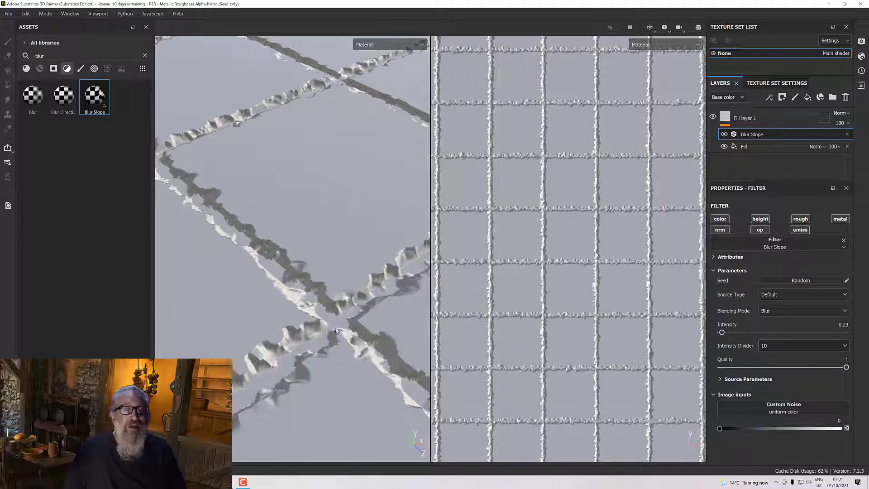
pyautogui.keyDown('alt'); pyautogui.moveTo(335, 331); pyautogui.dragTo(353, 335); pyautogui.keyUp('alt')
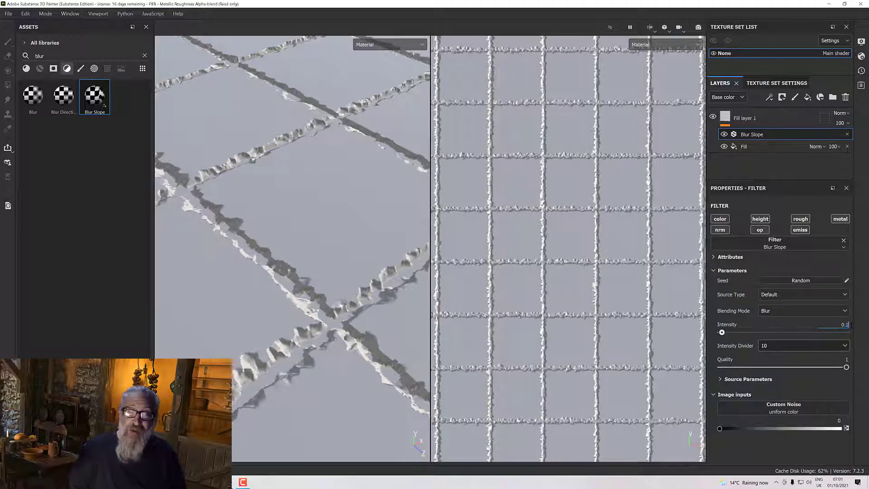
pyautogui.press('Return')
pyautogui.keyDown('alt'); pyautogui.moveTo(335, 326); pyautogui.dragTo(304, 334); pyautogui.keyUp('alt')
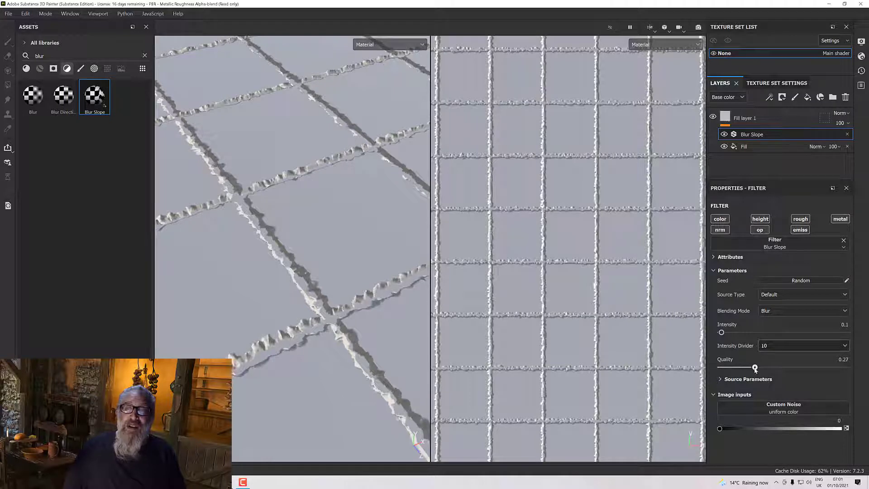
pyautogui.moveTo(737, 367); pyautogui.dragTo(849, 369)
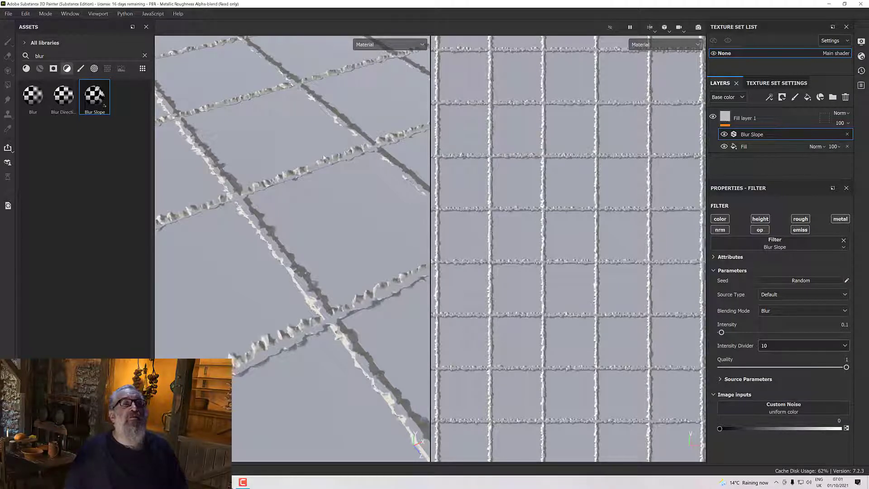
# Step: Load the BnW Spots 1 texture as the Blur Slope filter's custom noise and change its source type to Custom Noise
pyautogui.click(108, 68)
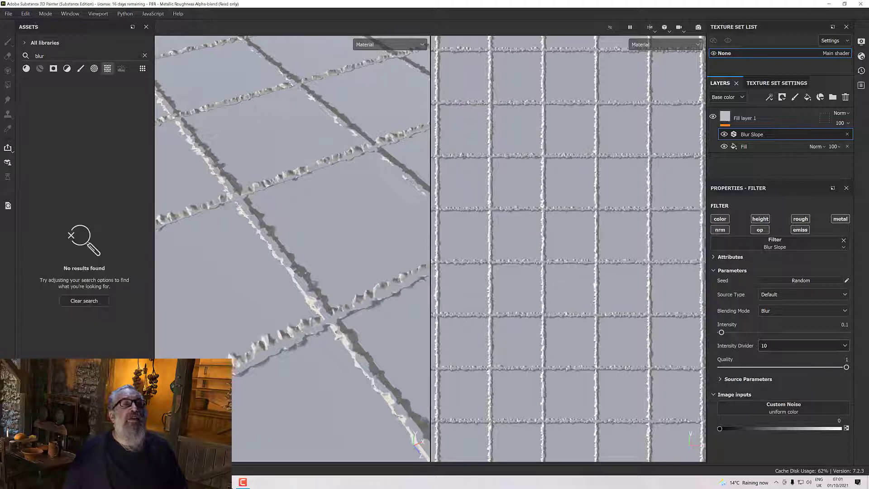
pyautogui.click(144, 57)
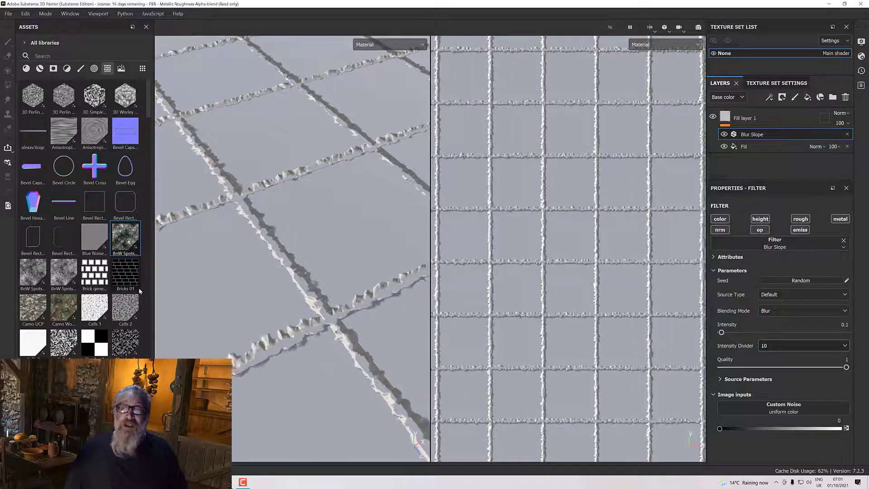
pyautogui.moveTo(125, 236); pyautogui.dragTo(744, 412)
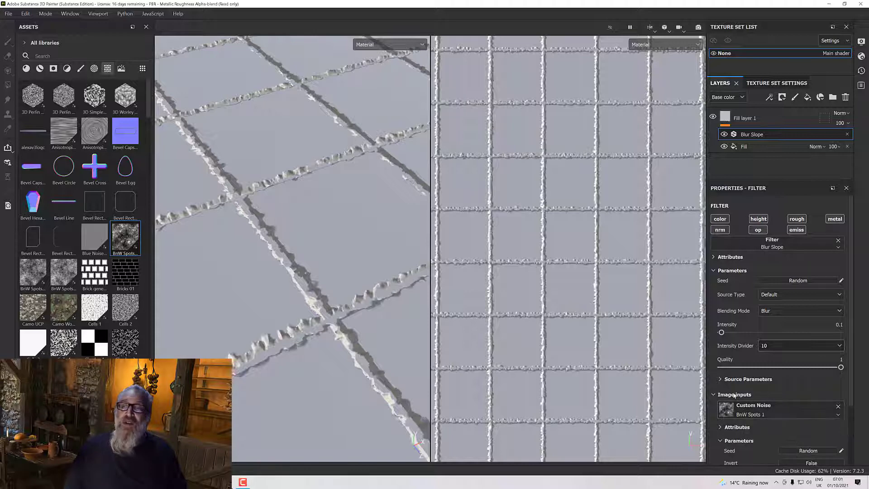
pyautogui.click(774, 295)
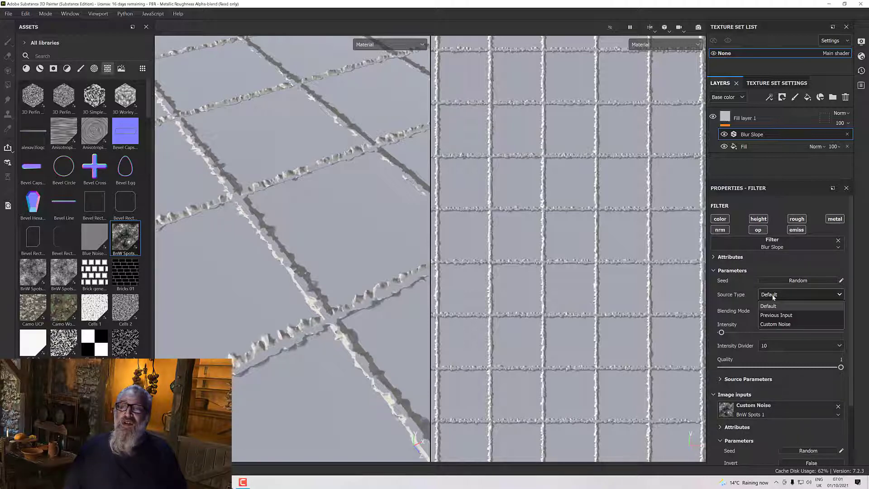
pyautogui.click(772, 325)
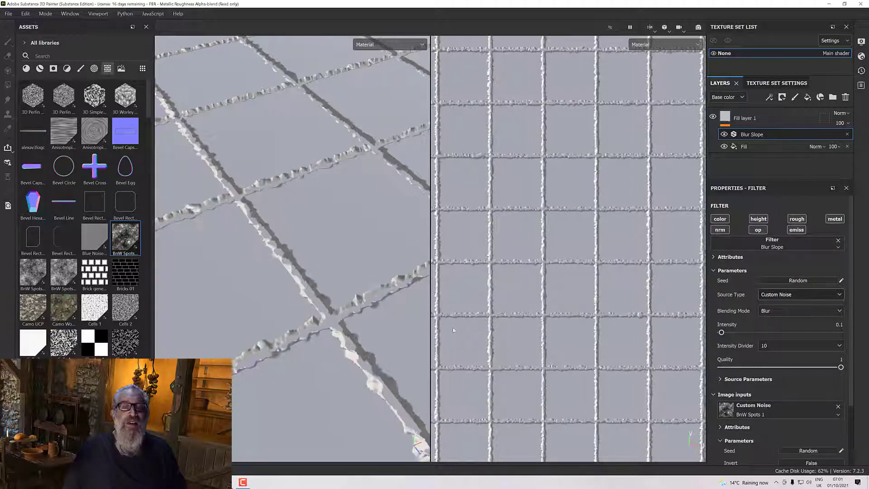
pyautogui.scroll(4, 328, 319)
pyautogui.keyDown('alt'); pyautogui.moveTo(321, 316); pyautogui.dragTo(313, 293); pyautogui.keyUp('alt')
pyautogui.scroll(-5, 308, 293)
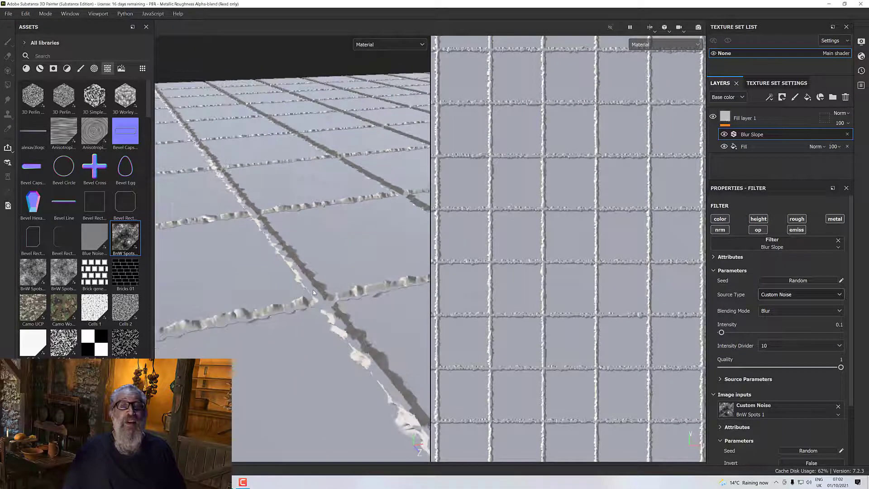
pyautogui.keyDown('alt'); pyautogui.moveTo(330, 333); pyautogui.dragTo(350, 323); pyautogui.keyUp('alt')
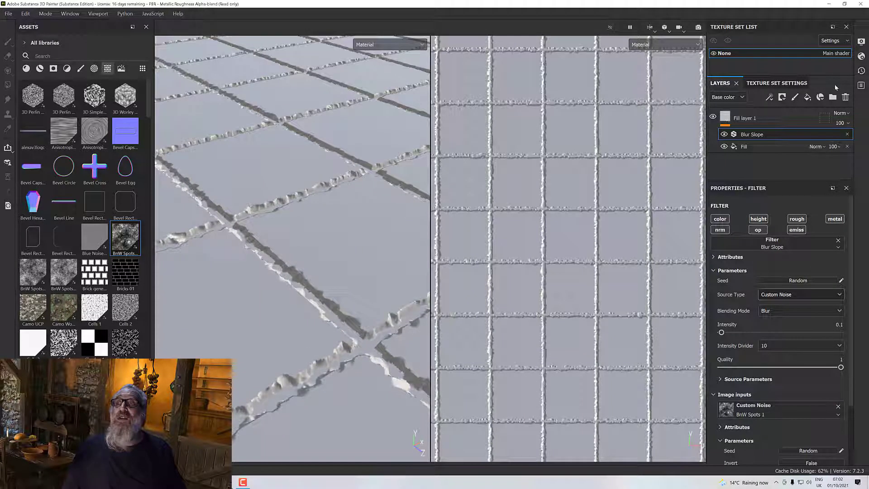
# Step: Lower the tessellation subdivision count to 15.74 in the main shader's displacement settings
pyautogui.click(862, 59)
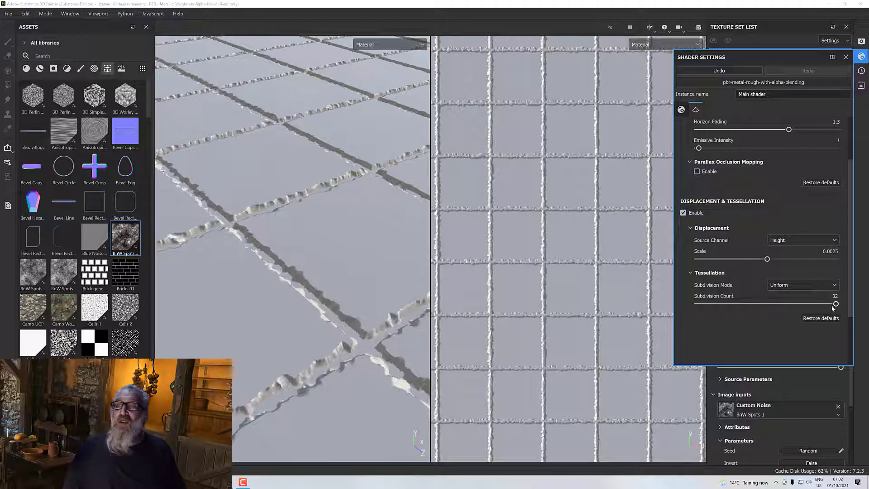
pyautogui.keyDown('alt'); pyautogui.moveTo(394, 254); pyautogui.dragTo(338, 316); pyautogui.keyUp('alt')
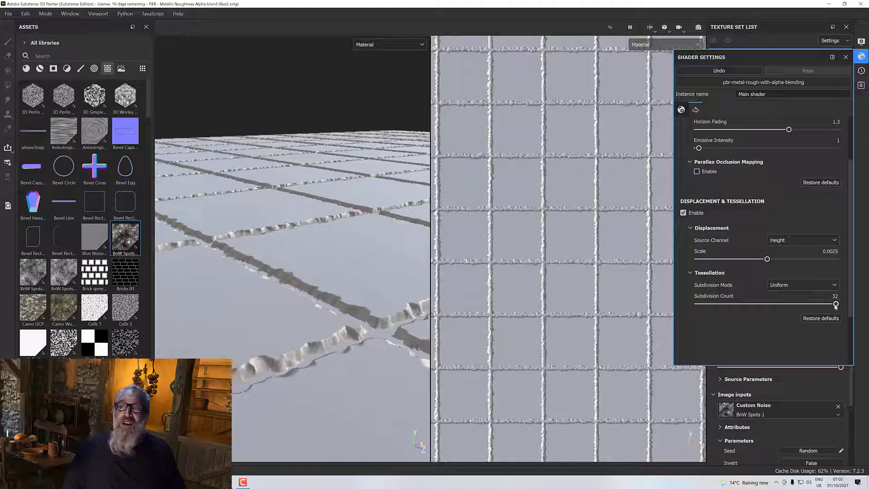
pyautogui.moveTo(836, 306); pyautogui.dragTo(764, 307)
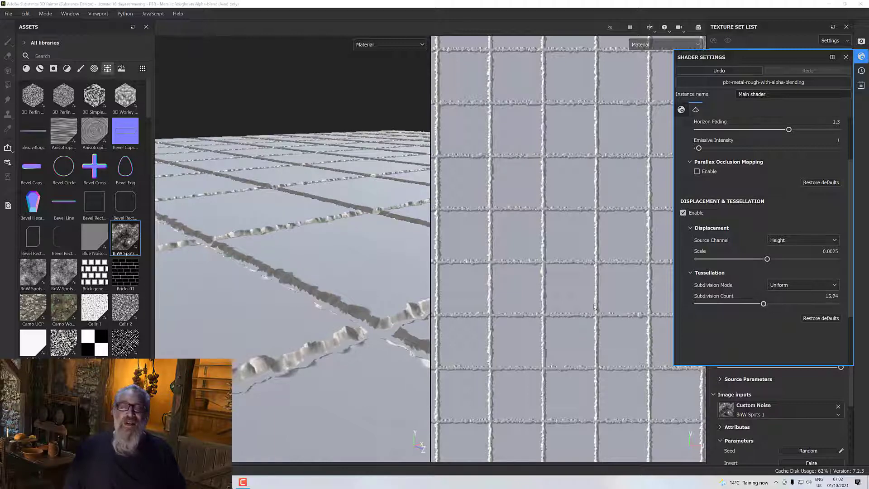
pyautogui.keyDown('alt'); pyautogui.moveTo(378, 287); pyautogui.dragTo(341, 299); pyautogui.keyUp('alt')
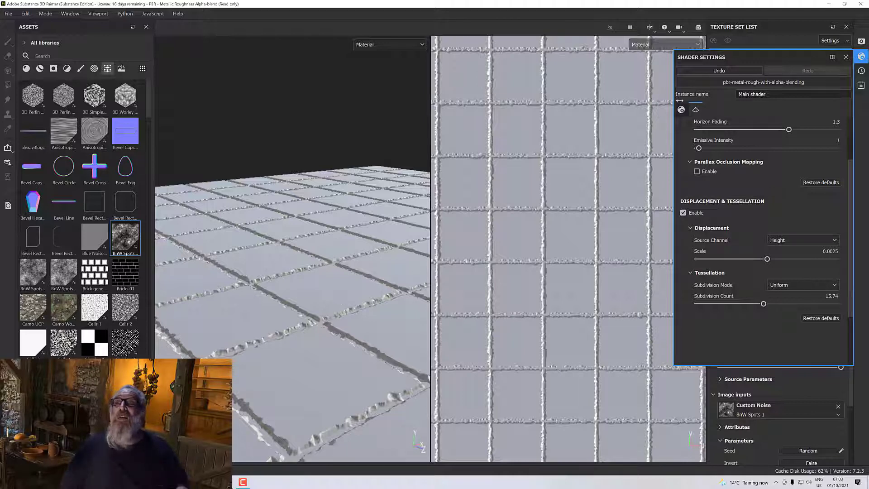
pyautogui.click(845, 57)
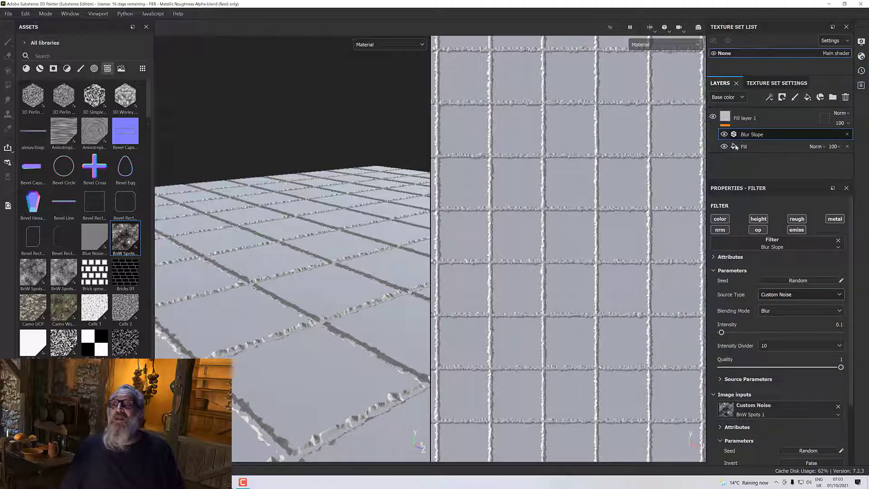
# Step: Add an anchor point to Fill layer 1 above the Blur Slope filter and name it "Height Layer"
pyautogui.rightClick(727, 119)
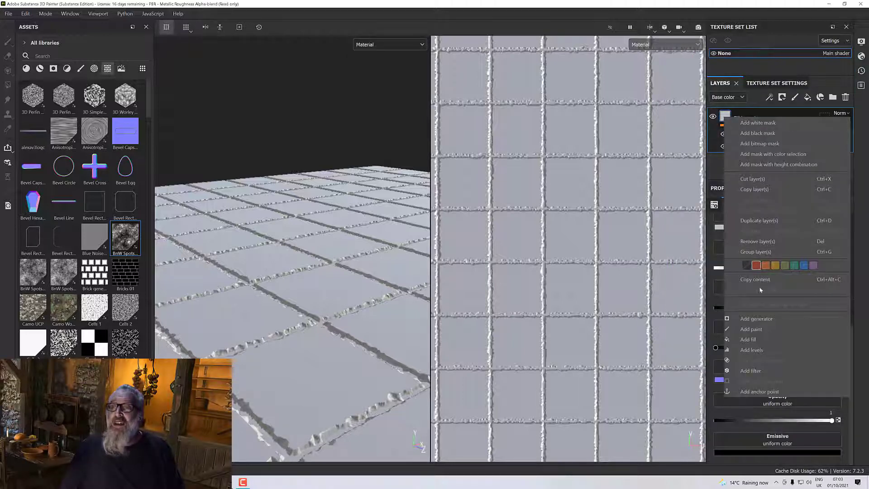
pyautogui.click(768, 396)
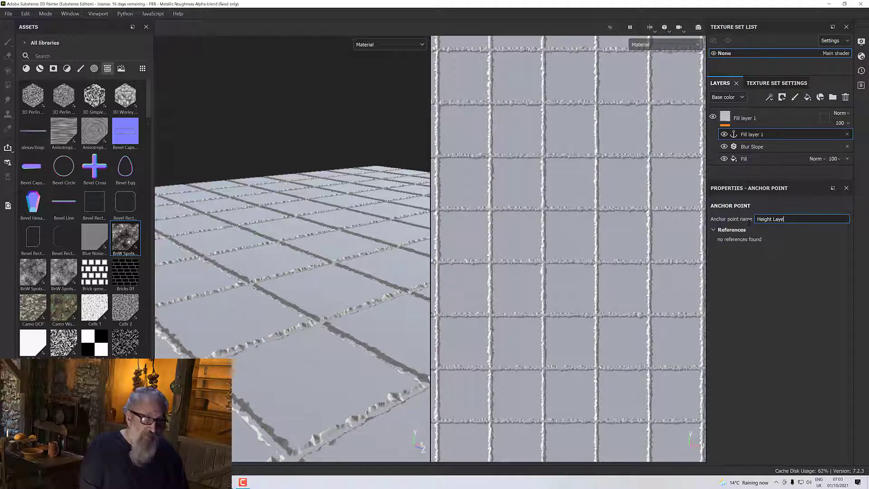
pyautogui.write('r')
pyautogui.click(784, 110)
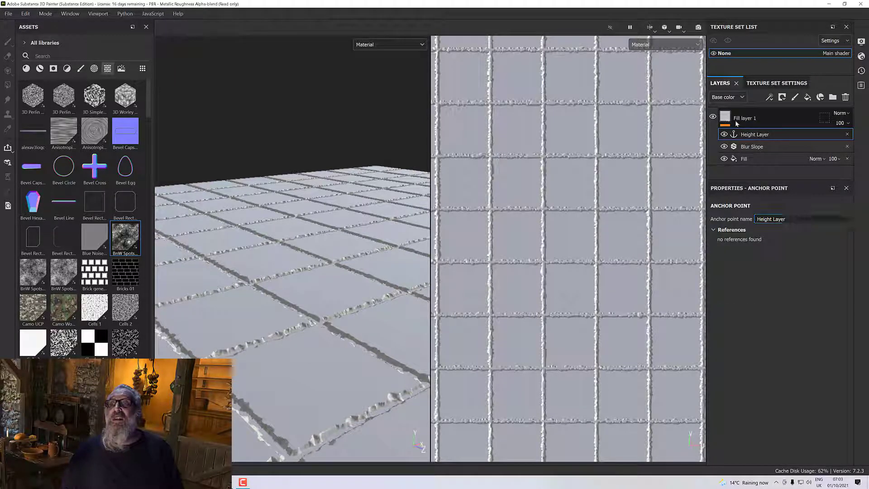
# Step: Add a new fill layer above Fill layer 1 and apply the Concrete Bare material to it
pyautogui.click(808, 98)
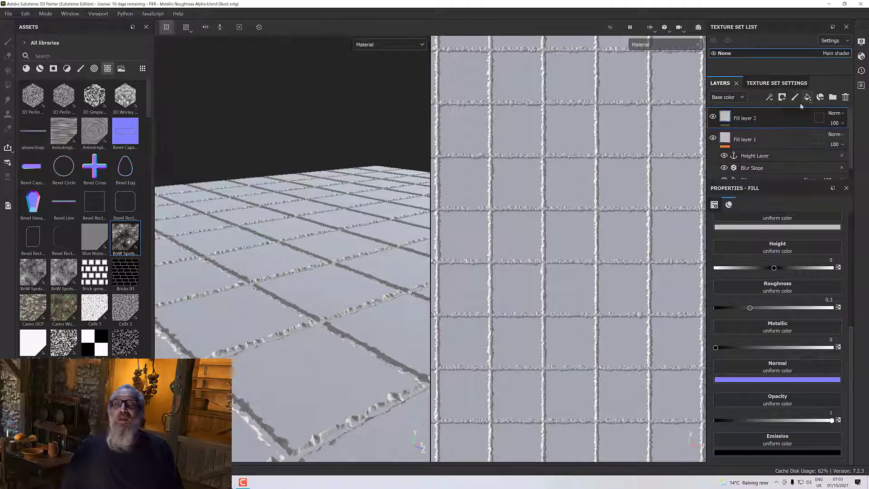
pyautogui.click(54, 70)
pyautogui.click(26, 69)
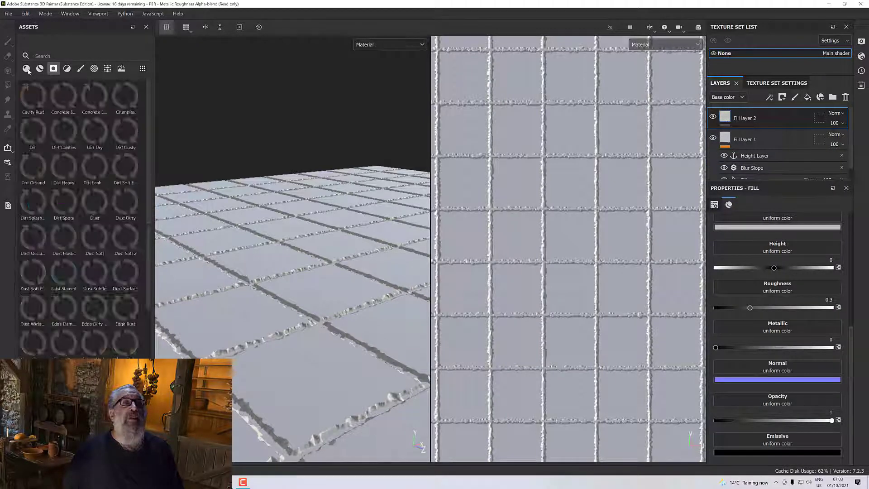
pyautogui.click(54, 56)
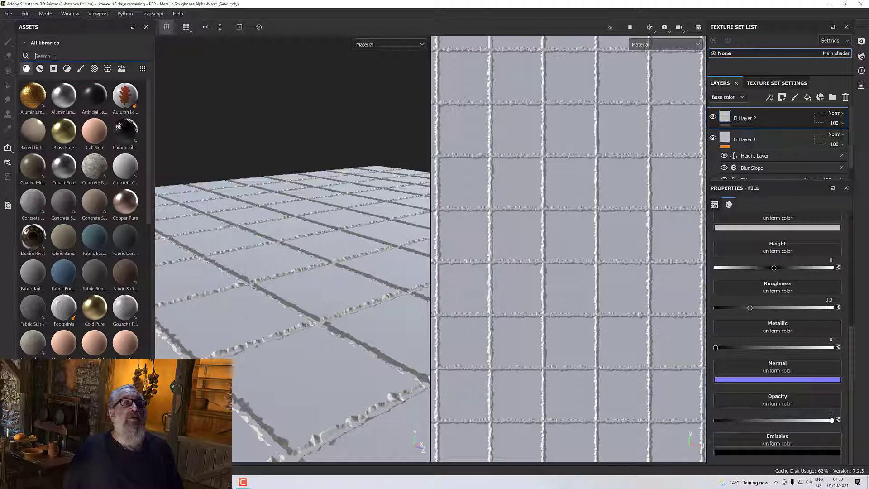
pyautogui.click(95, 166)
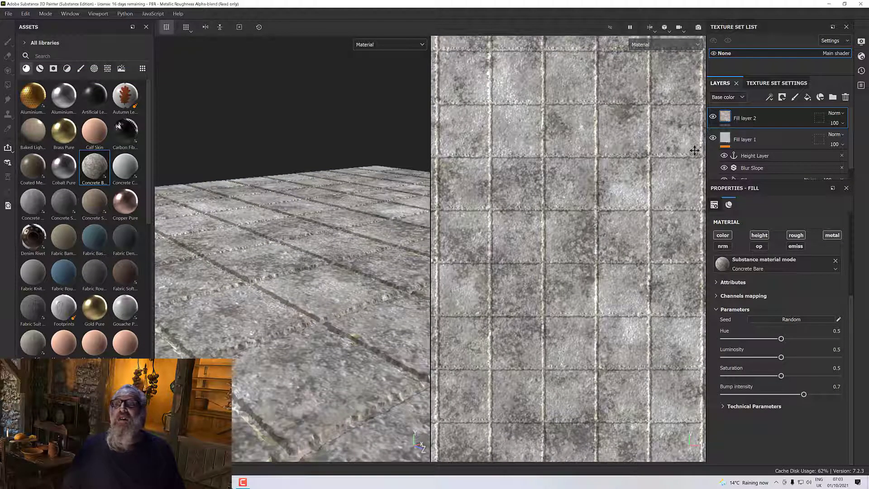
pyautogui.scroll(-2, 284, 234)
pyautogui.keyDown('alt'); pyautogui.moveTo(284, 234); pyautogui.dragTo(253, 244); pyautogui.keyUp('alt')
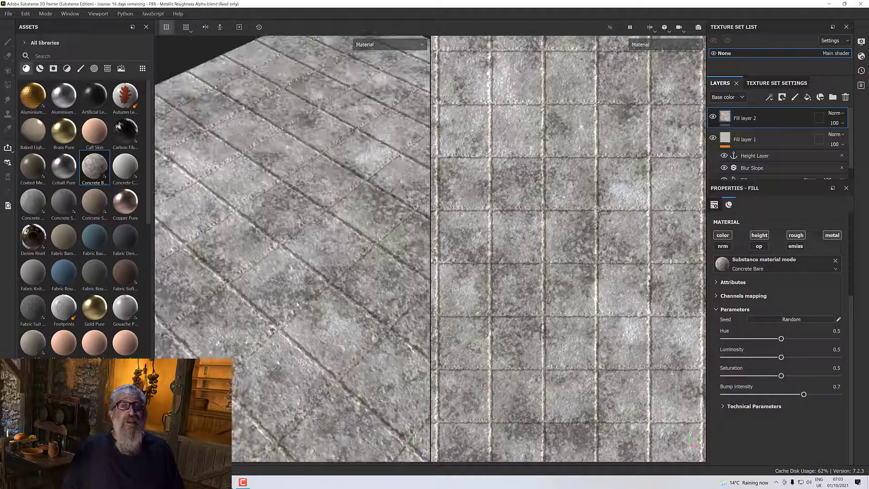
pyautogui.scroll(-4, 290, 323)
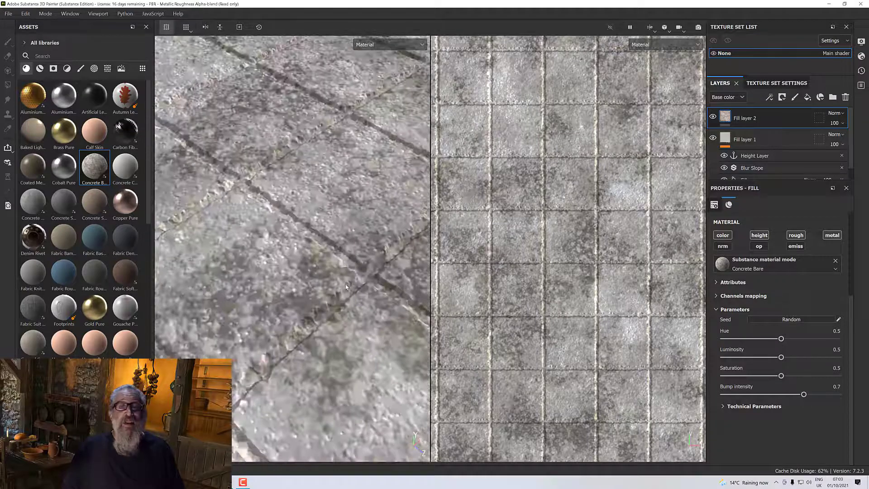
pyautogui.keyDown('alt'); pyautogui.moveTo(345, 286); pyautogui.dragTo(316, 268); pyautogui.keyUp('alt')
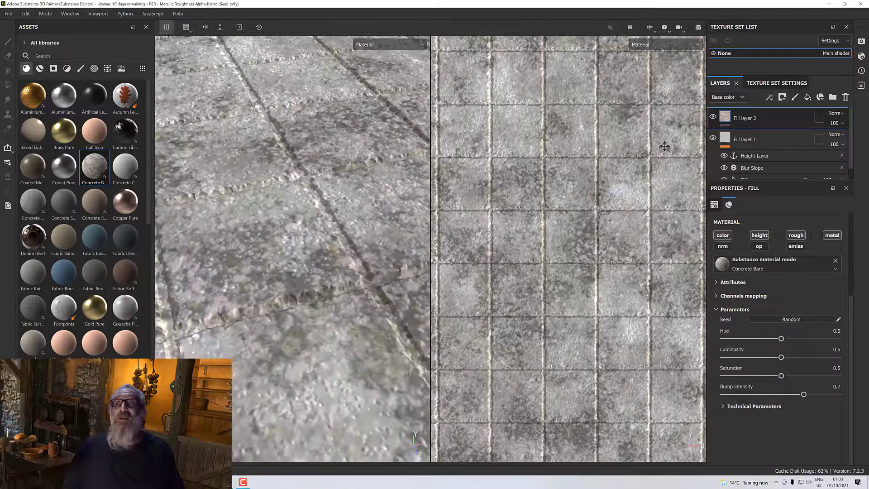
# Step: Add a black mask to the concrete fill layer and add a fill to that mask
pyautogui.rightClick(742, 118)
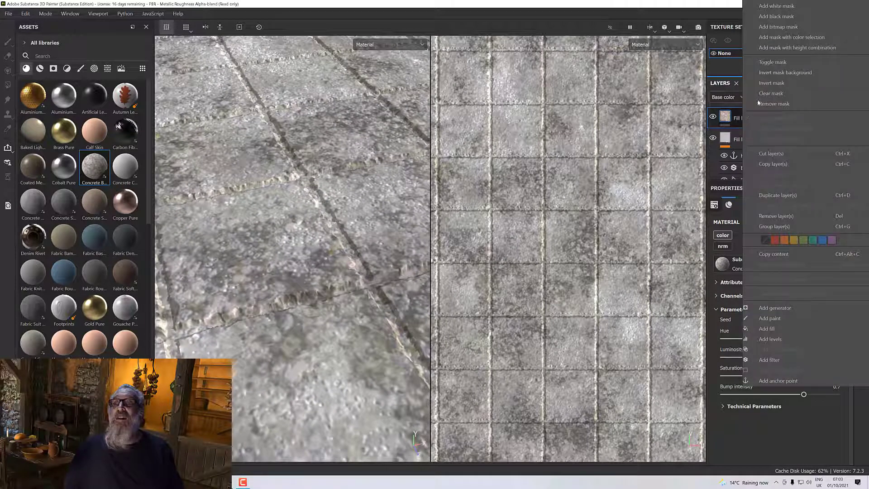
pyautogui.press('Escape')
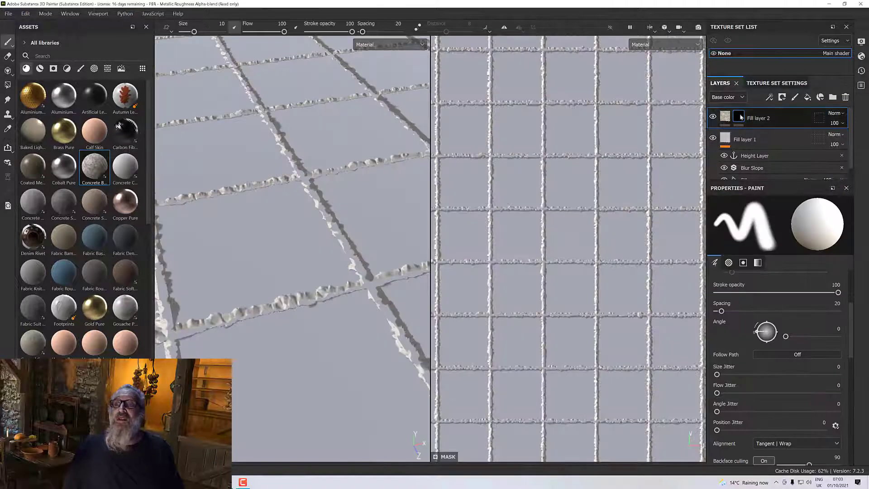
pyautogui.rightClick(740, 116)
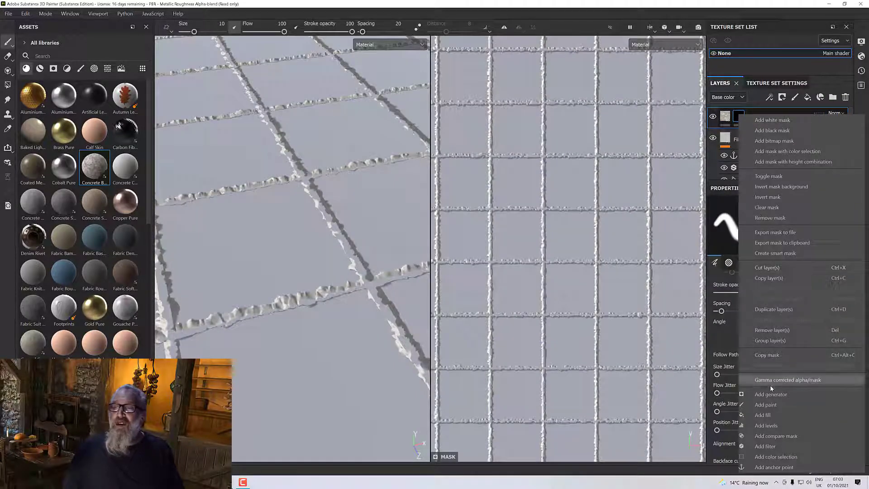
pyautogui.click(764, 416)
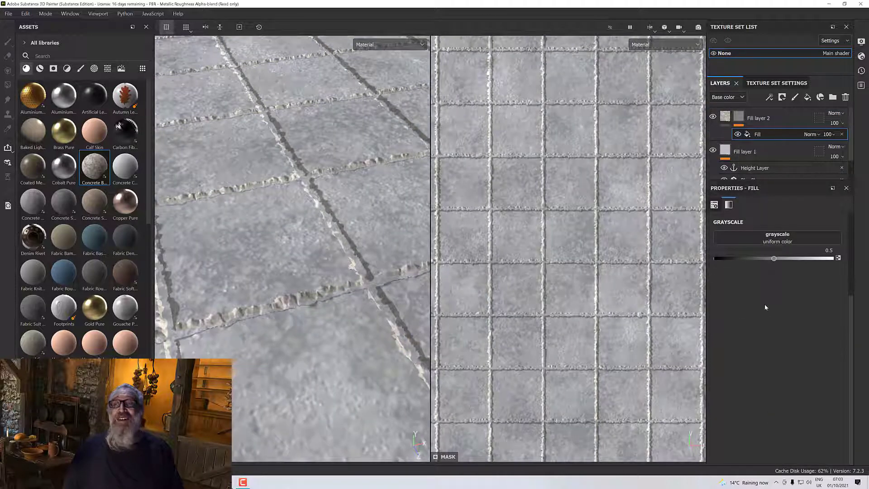
# Step: Set the mask fill's grayscale to the Height Layer anchor point and its referenced channel to Height
pyautogui.click(771, 243)
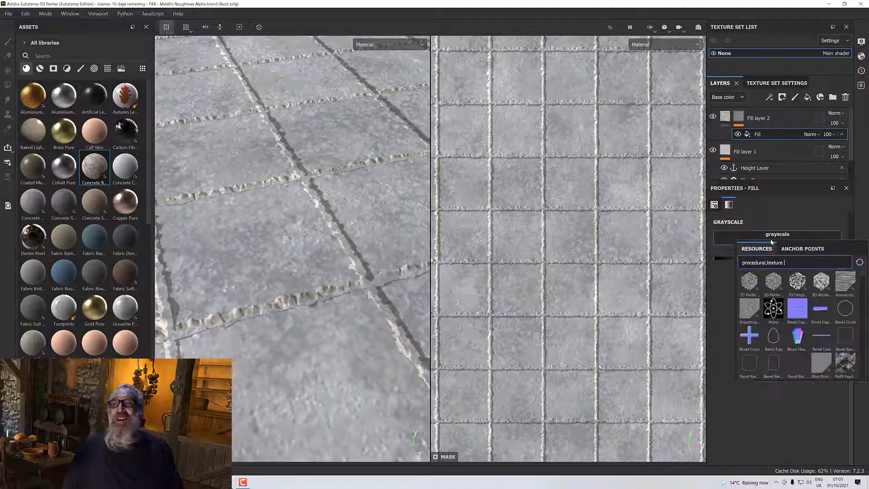
pyautogui.click(803, 249)
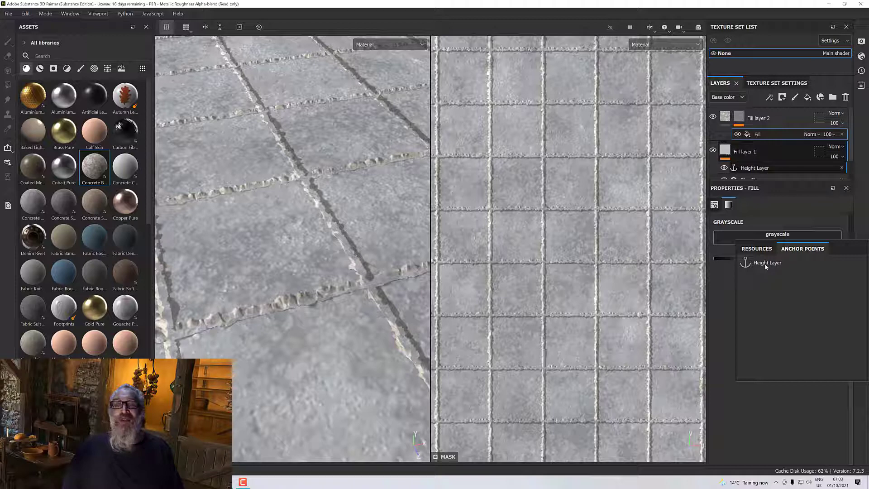
pyautogui.click(765, 266)
pyautogui.click(799, 260)
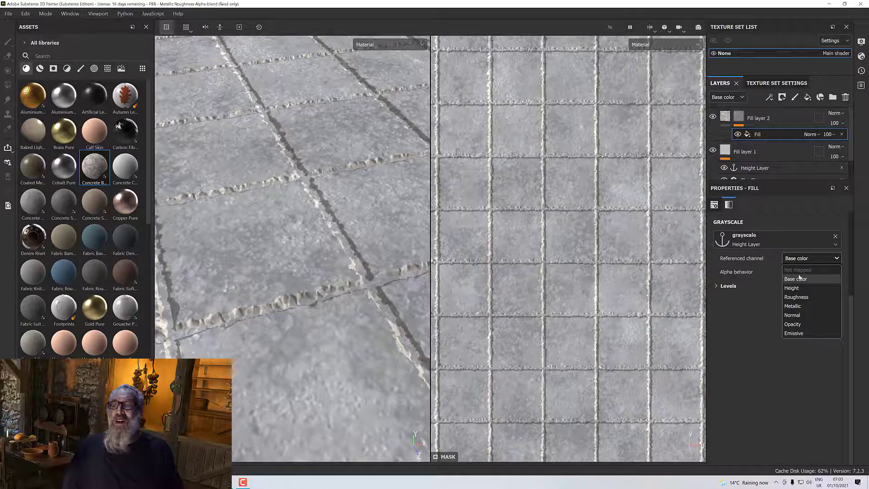
pyautogui.click(793, 288)
pyautogui.scroll(3, 391, 286)
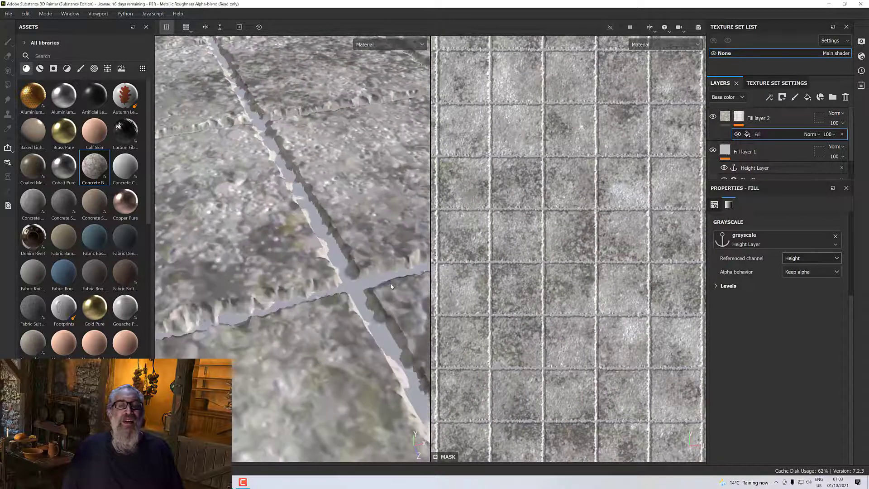
pyautogui.scroll(-2, 391, 287)
pyautogui.keyDown('alt'); pyautogui.moveTo(391, 286); pyautogui.dragTo(355, 279); pyautogui.keyUp('alt')
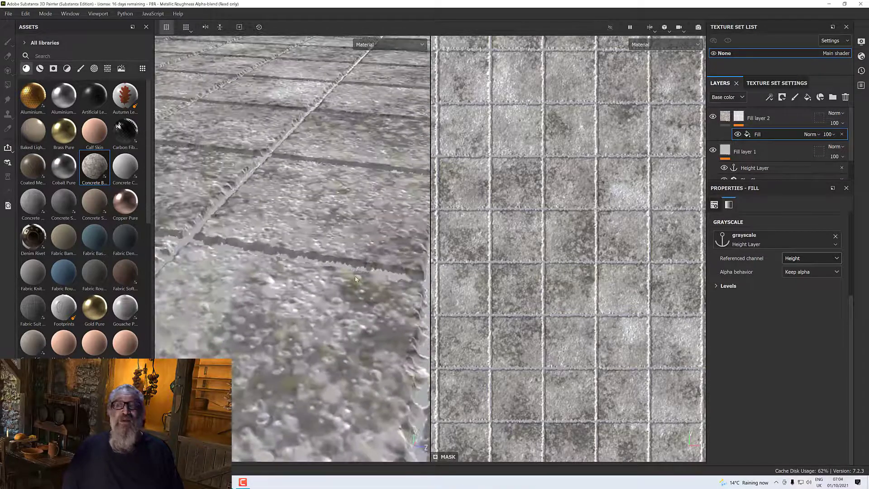
# Step: Duplicate Fill layer 2 and invert the mask on the copy so it covers the grout lines between slabs
pyautogui.click(764, 120)
pyautogui.rightClick(766, 118)
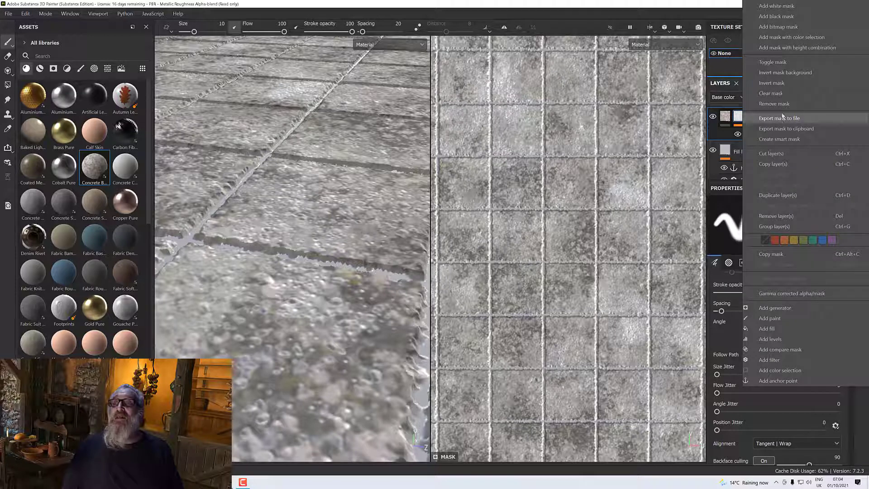
pyautogui.click(786, 196)
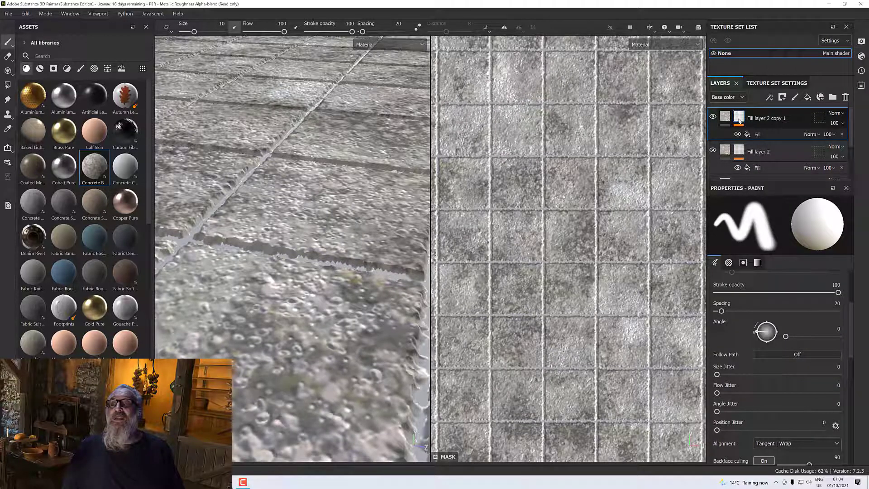
pyautogui.rightClick(740, 120)
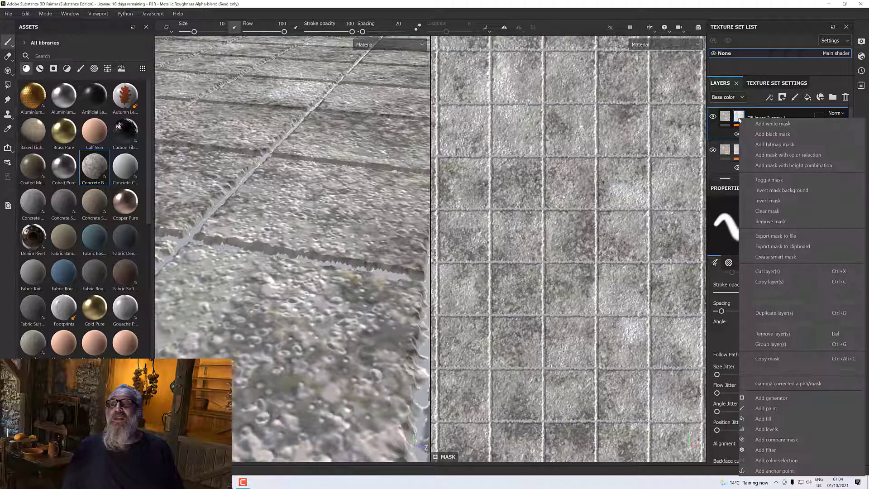
pyautogui.click(772, 200)
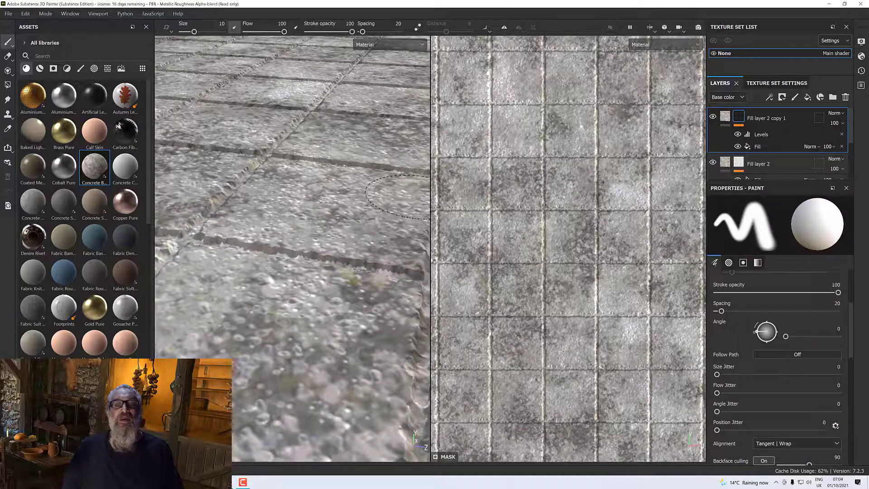
pyautogui.keyDown('alt'); pyautogui.moveTo(358, 204); pyautogui.dragTo(344, 168); pyautogui.keyUp('alt')
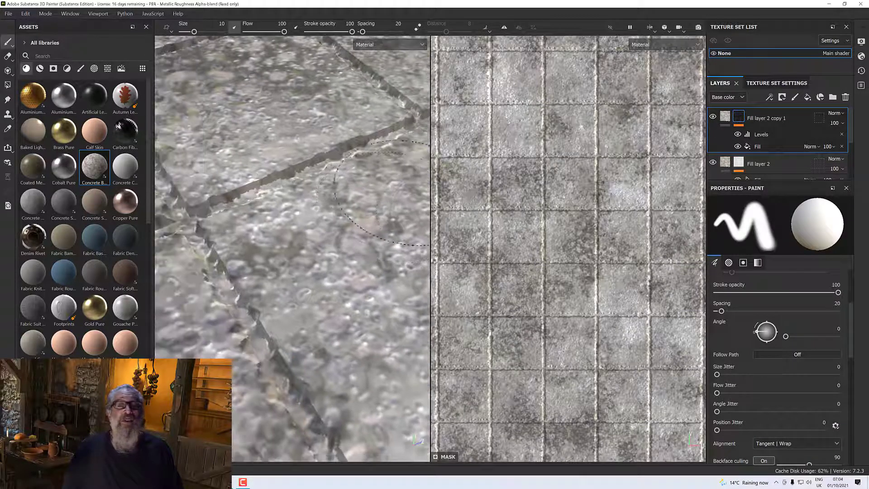
# Step: Select the material of Fill layer 2 copy 1 and search the material library for "dirt", clearing the search when done
pyautogui.click(725, 116)
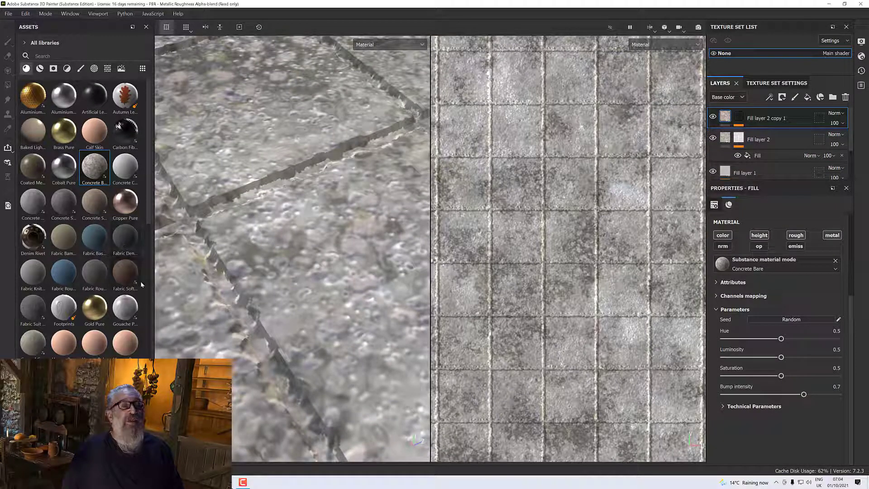
pyautogui.click(56, 55)
pyautogui.write('dirt')
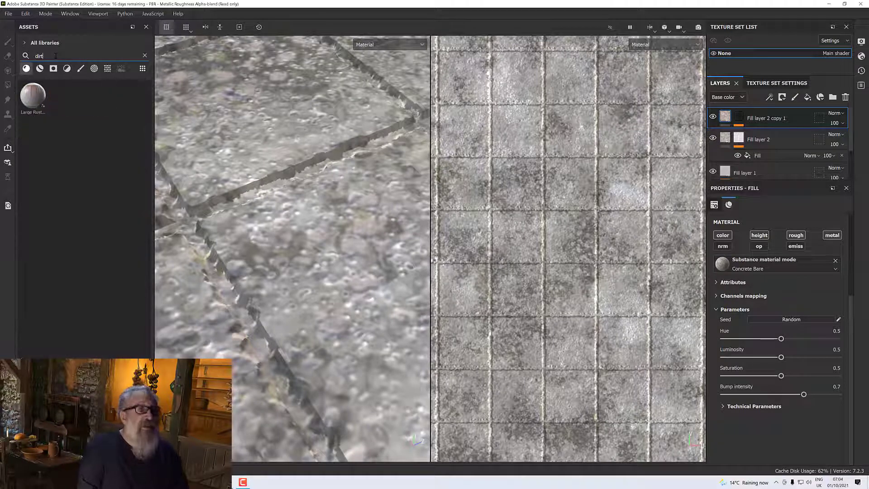
pyautogui.press('BackSpace')
pyautogui.press('BackSpace')
pyautogui.press('BackSpace')
pyautogui.press('BackSpace')
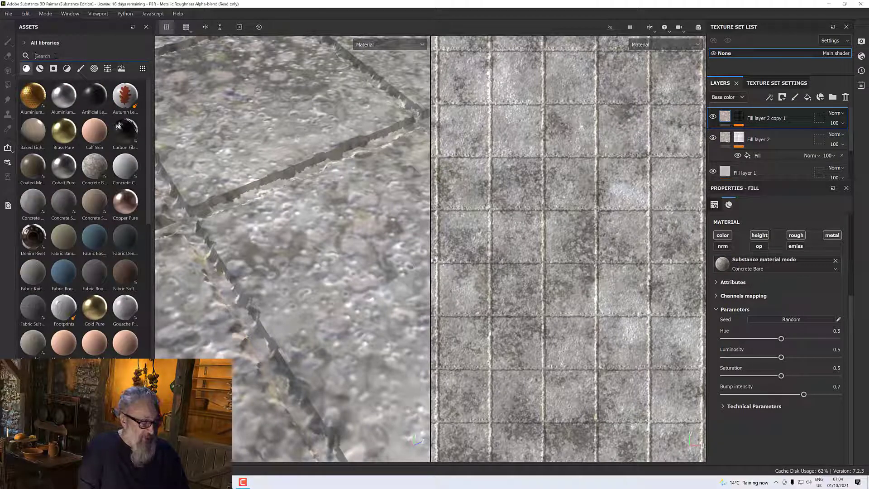
# Step: Try the Ground Gravel material on Fill layer 2 copy 1 and expand its technical parameters
pyautogui.write('groun')
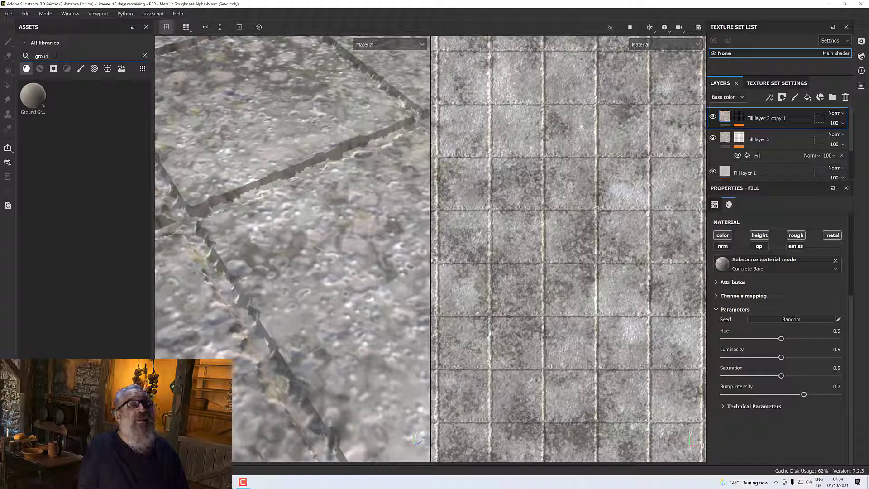
pyautogui.moveTo(32, 99)
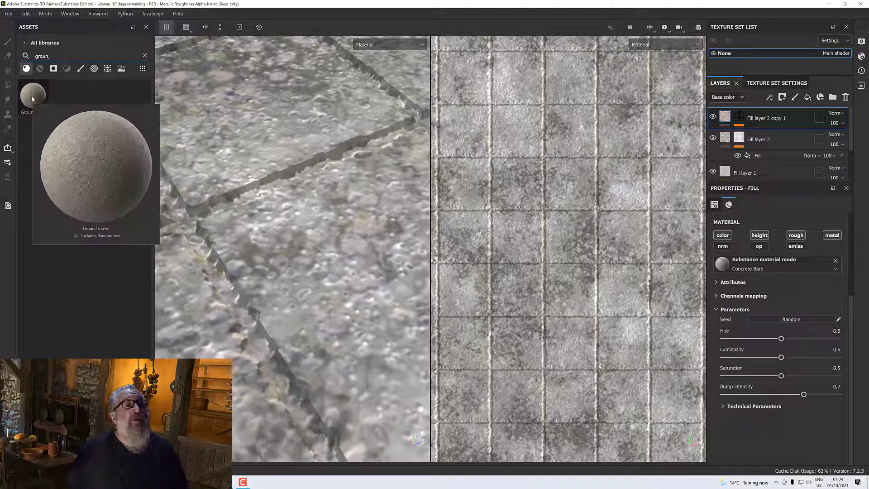
pyautogui.moveTo(34, 100)
pyautogui.mouseDown()
pyautogui.moveTo(427, 190)
pyautogui.moveTo(45, 128)
pyautogui.moveTo(31, 96)
pyautogui.mouseUp()
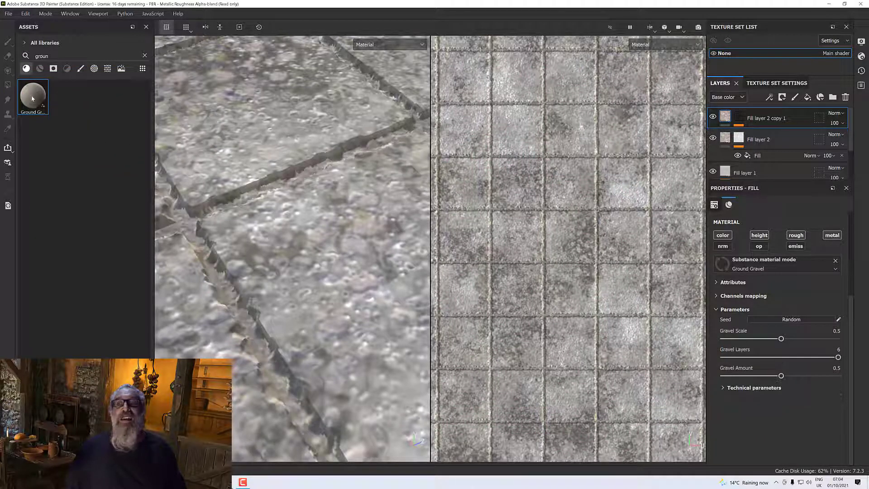
pyautogui.keyDown('alt'); pyautogui.moveTo(269, 222); pyautogui.dragTo(401, 288); pyautogui.keyUp('alt')
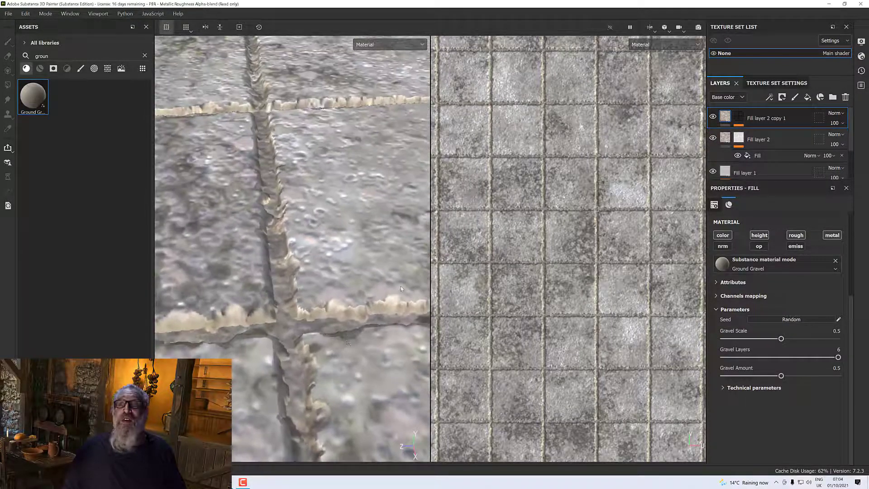
pyautogui.click(723, 388)
pyautogui.scroll(-3, 746, 405)
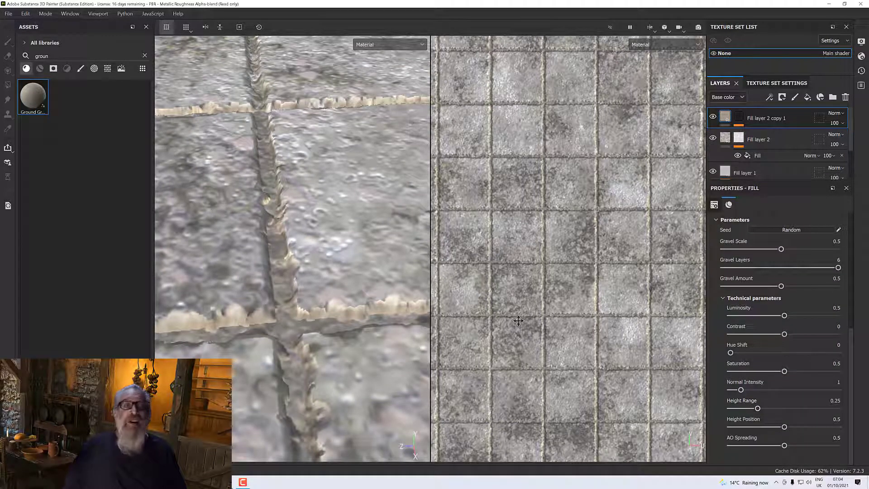
# Step: Clear the asset search and apply the Concrete Smooth material to Fill layer 2 copy 1
pyautogui.click(145, 56)
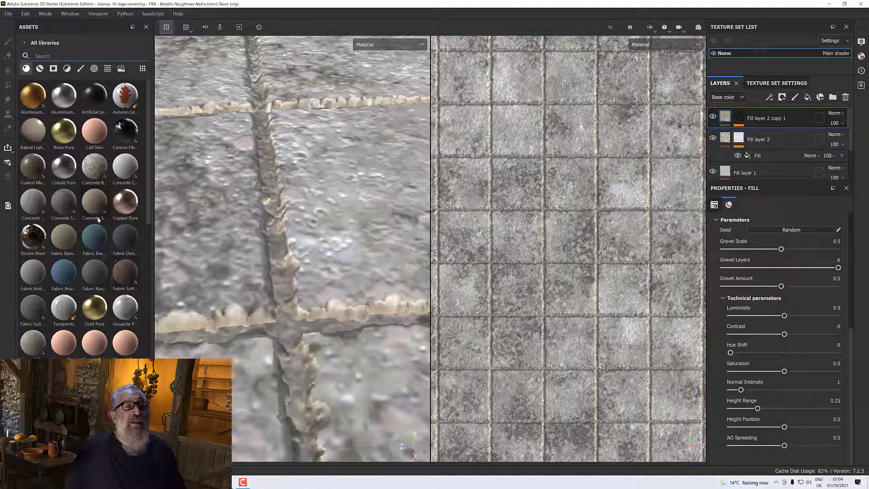
pyautogui.moveTo(99, 220); pyautogui.dragTo(343, 326)
pyautogui.scroll(-5, 273, 323)
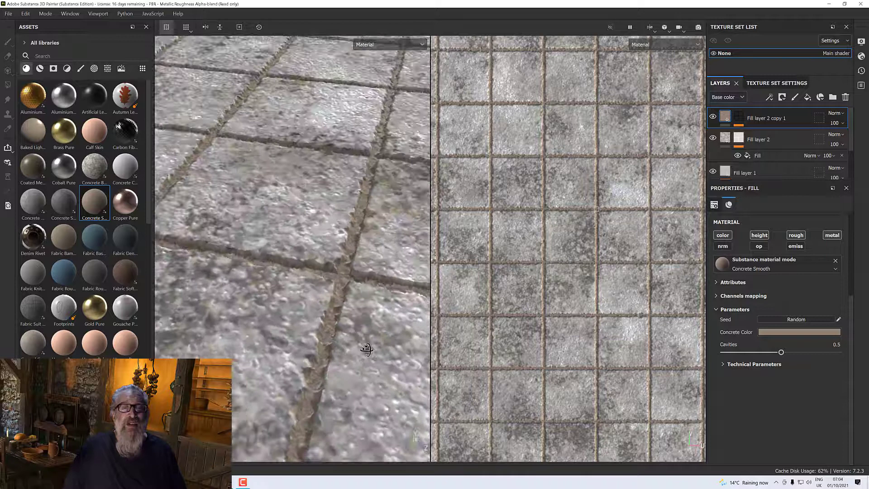
pyautogui.keyDown('alt'); pyautogui.moveTo(367, 349); pyautogui.dragTo(334, 321); pyautogui.keyUp('alt')
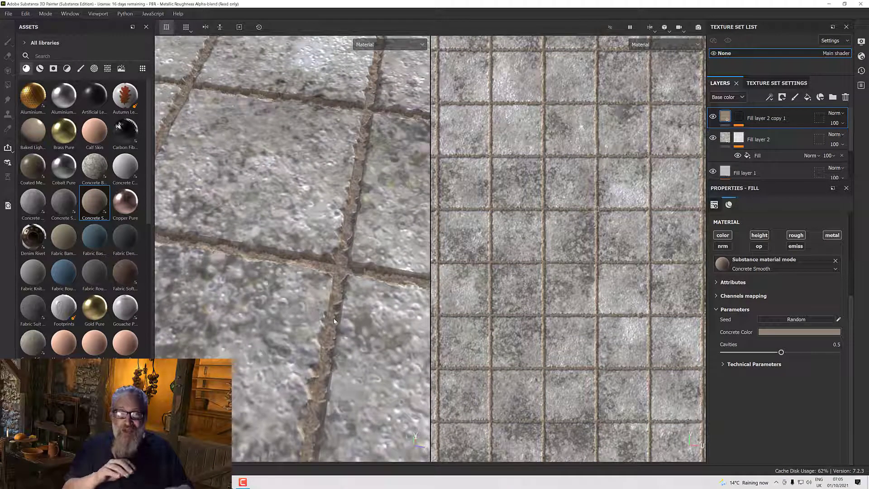